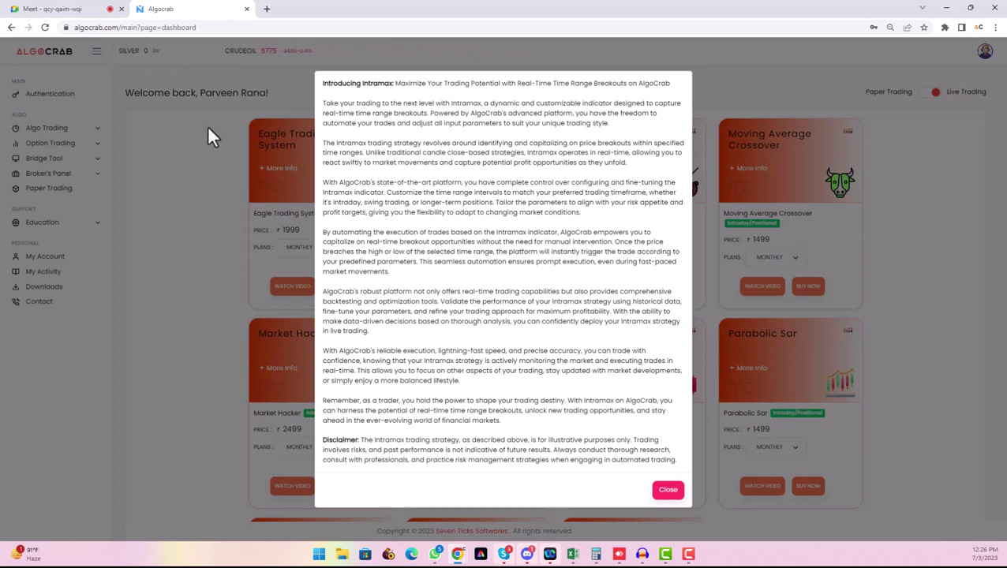
Close the Intramax description and look through the available brokers on the Authentication page.
{"action": "left_click", "coordinate": [667, 490]}
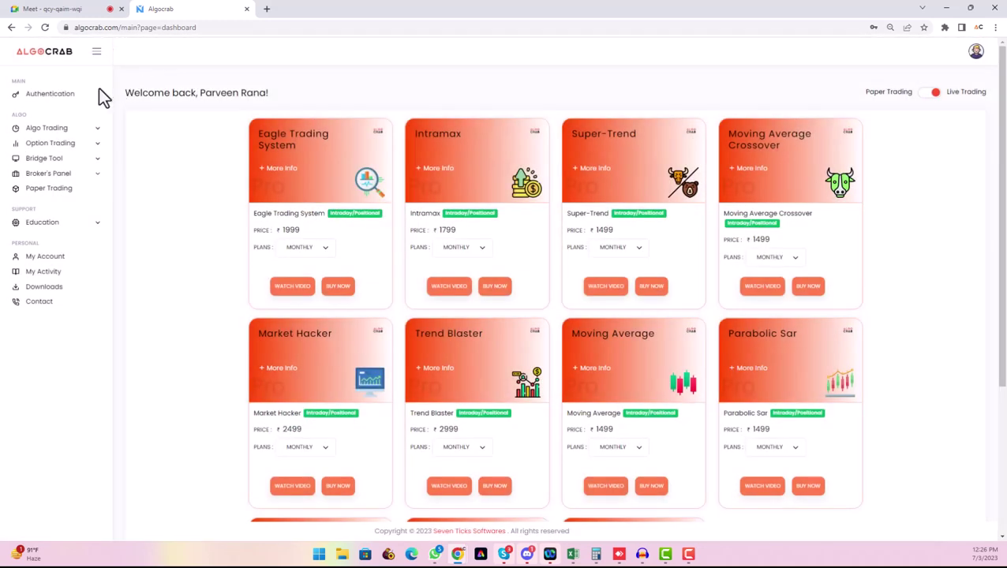
{"action": "left_click", "coordinate": [60, 99]}
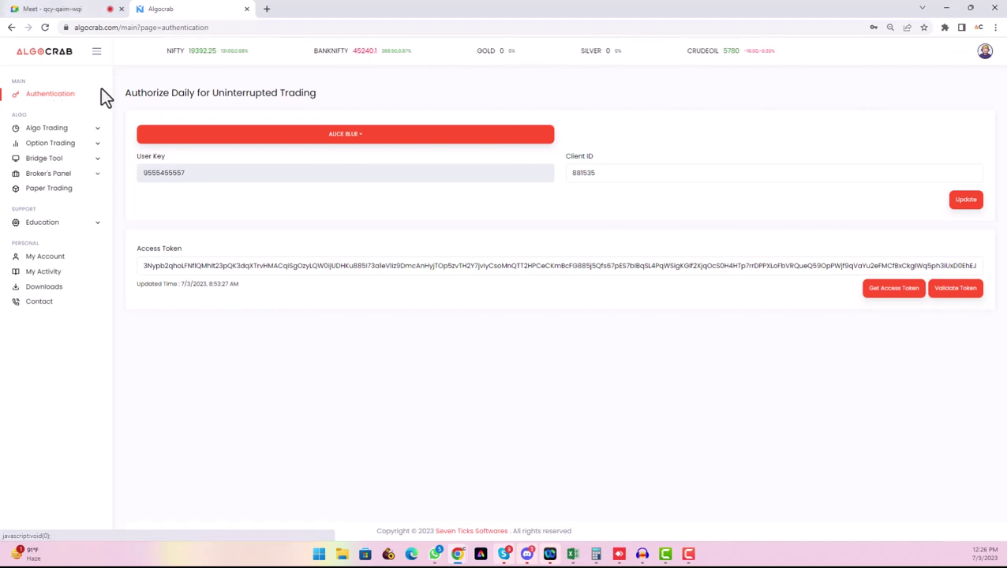
{"action": "left_click", "coordinate": [348, 139]}
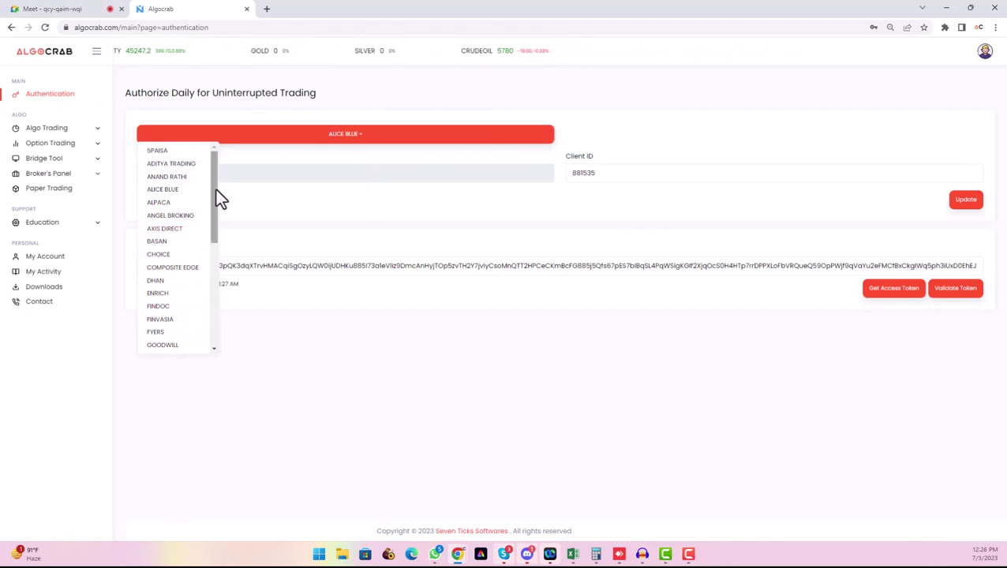
{"action": "scroll", "coordinate": [217, 237], "scroll_direction": "down", "scroll_amount": 1}
{"action": "left_click_drag", "start_coordinate": [214, 247], "coordinate": [205, 160]}
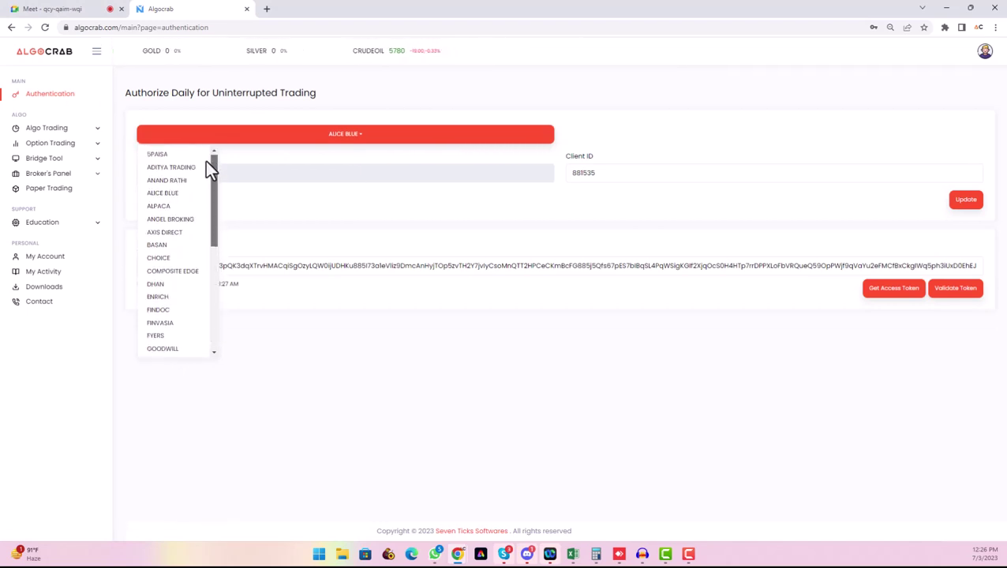
{"action": "left_click", "coordinate": [541, 93]}
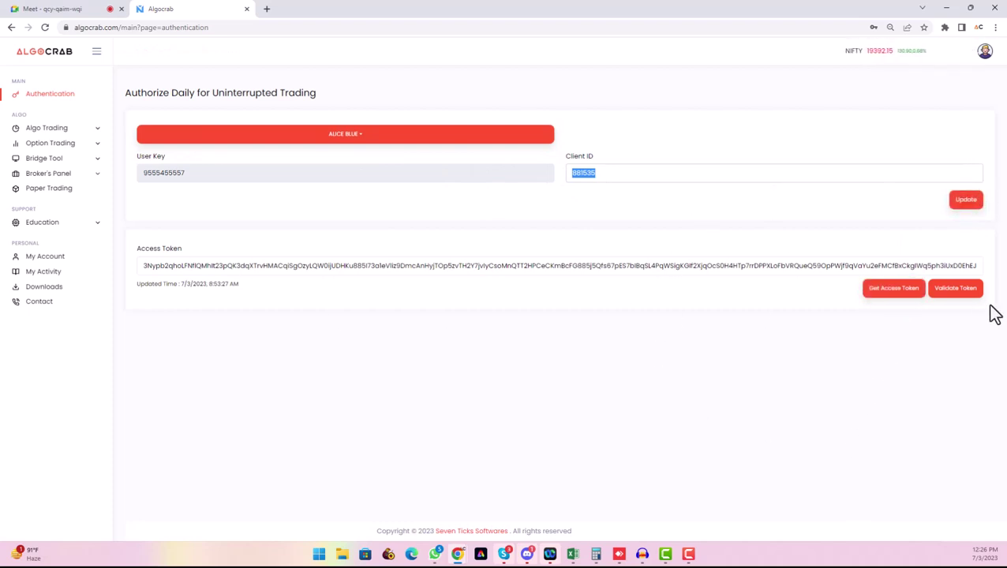
View the Alice Blue login for getting an access token, return to Authentication and validate the existing token.
{"action": "left_click", "coordinate": [956, 291]}
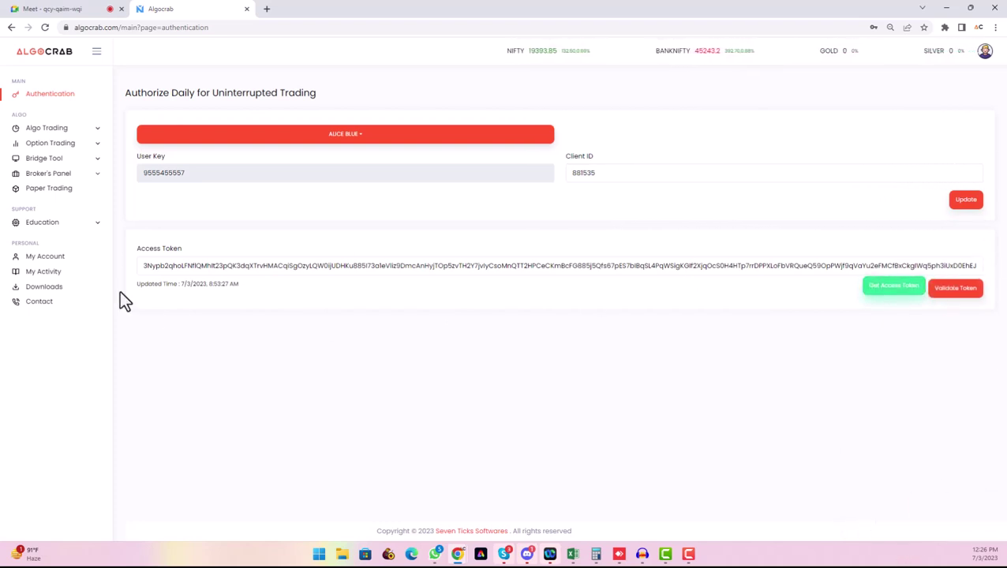
{"action": "left_click", "coordinate": [893, 289]}
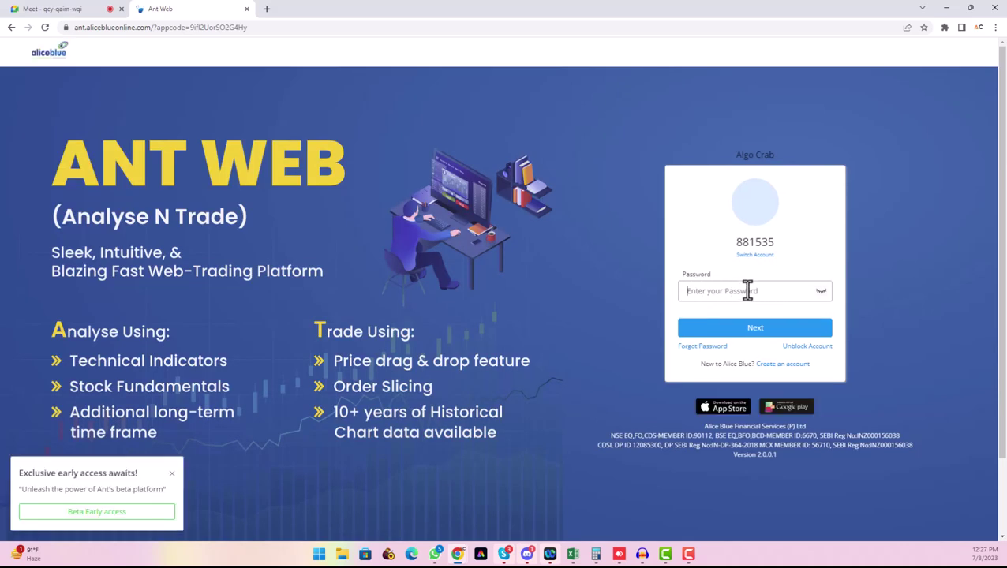
{"action": "left_click", "coordinate": [11, 29]}
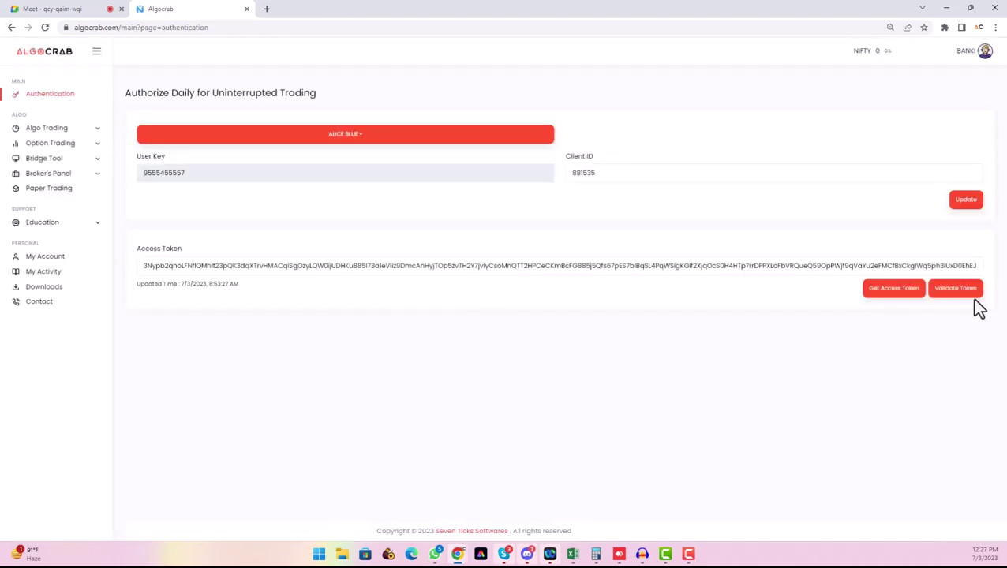
{"action": "left_click", "coordinate": [957, 289]}
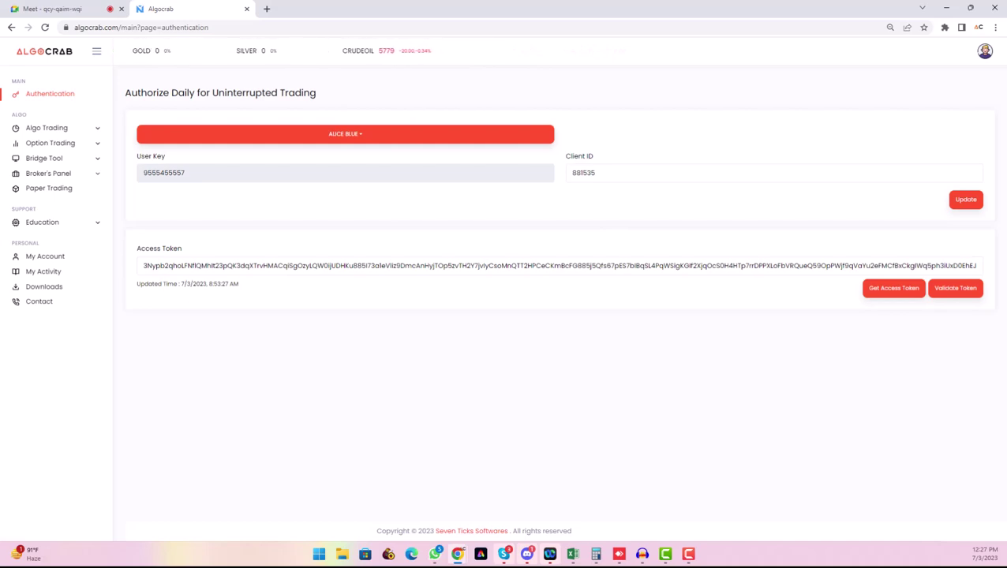
Delete the NIFTY23JUNFUT and BANKNIFTY23JUNFUT symbols from the algo trading Customize Strategy page.
{"action": "left_click", "coordinate": [45, 130]}
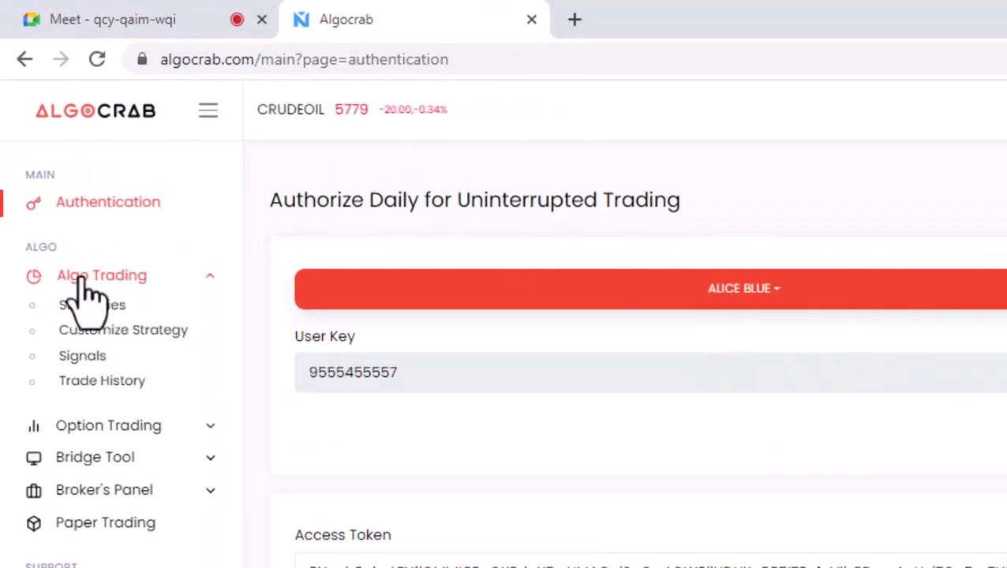
{"action": "left_click", "coordinate": [123, 330]}
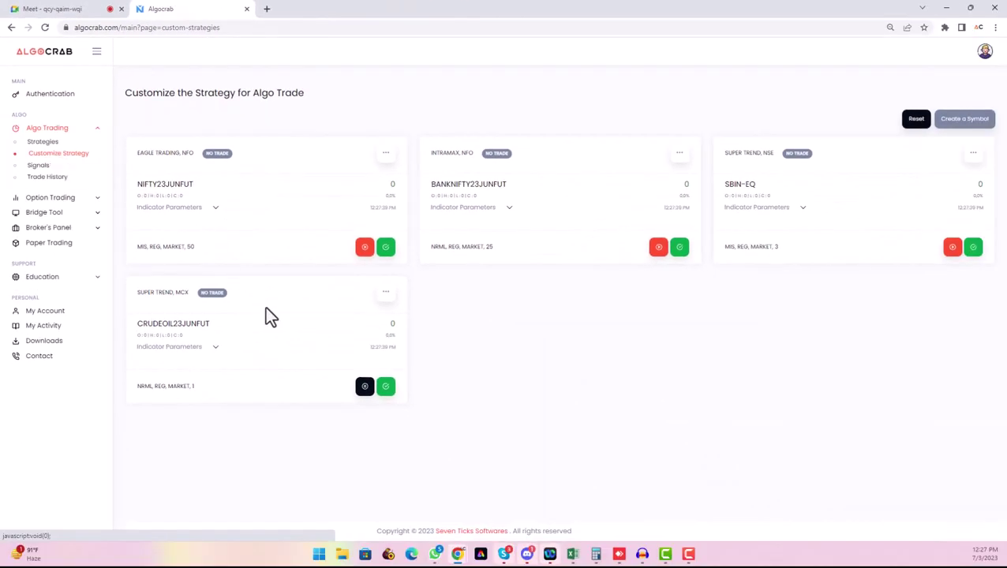
{"action": "left_click", "coordinate": [386, 152]}
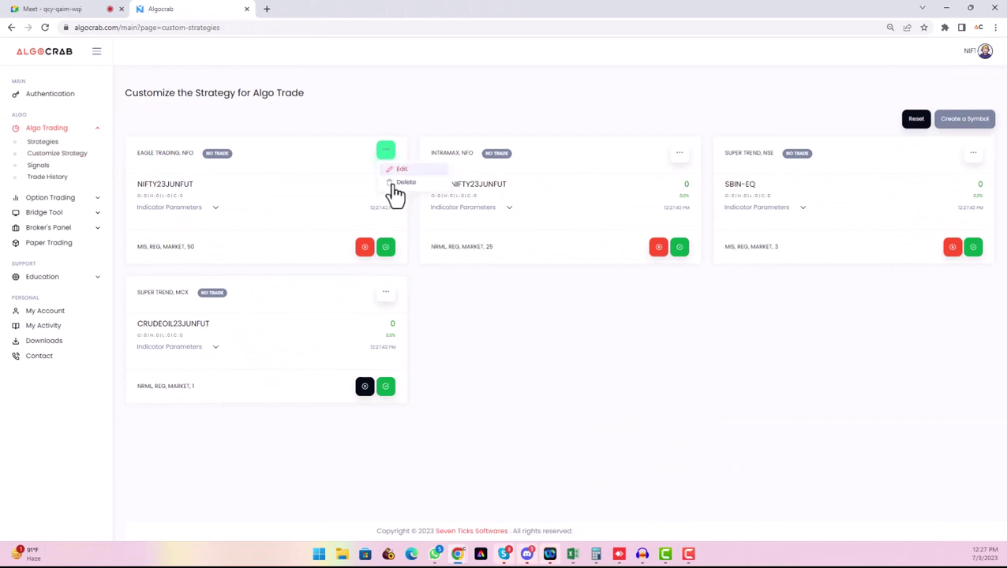
{"action": "left_click", "coordinate": [399, 182]}
{"action": "left_click", "coordinate": [550, 88]}
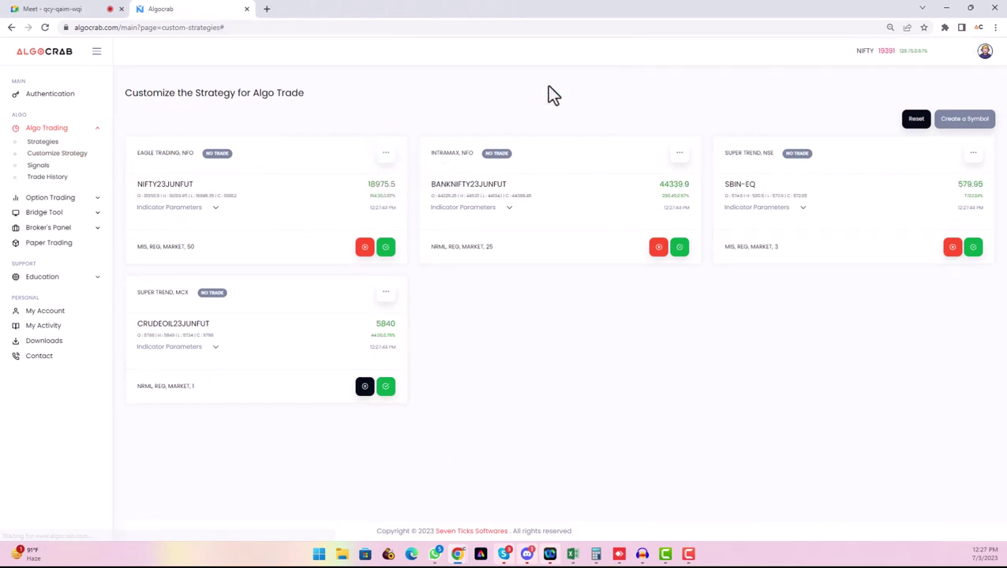
{"action": "left_click", "coordinate": [386, 152]}
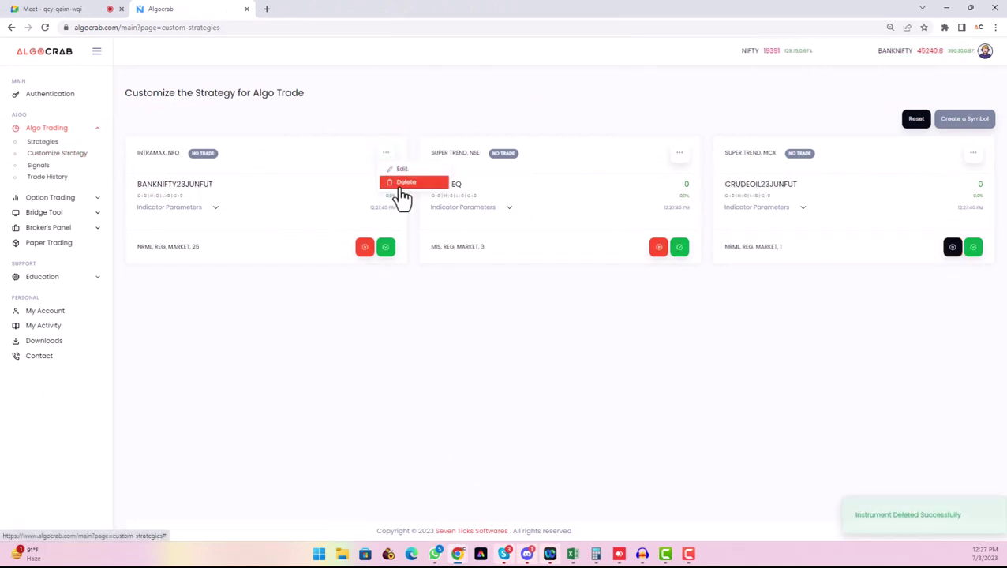
{"action": "left_click", "coordinate": [398, 183]}
{"action": "left_click", "coordinate": [550, 87]}
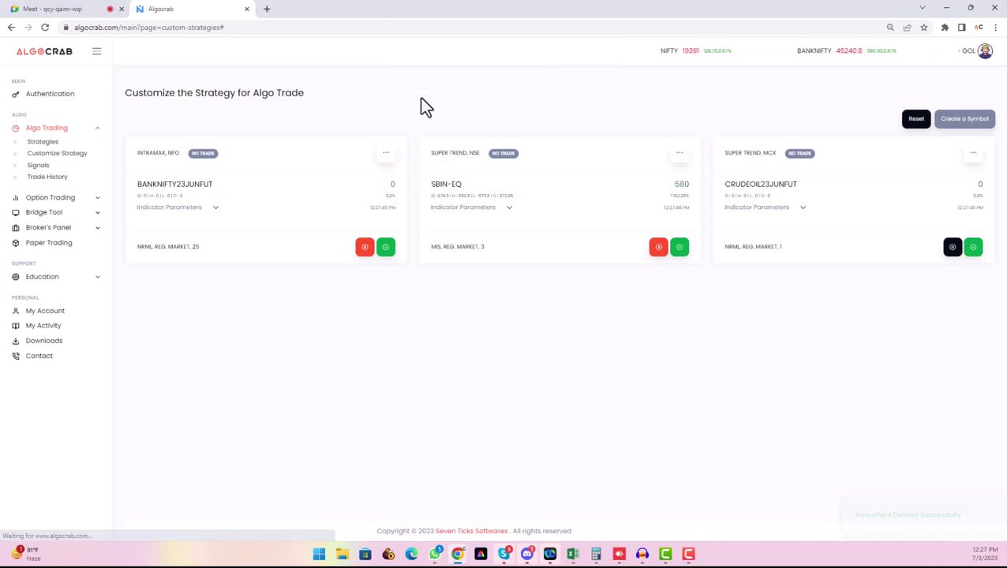
Delete the remaining SBIN-EQ and CRUDEOIL23JUNFUT symbols from the customized strategies.
{"action": "left_click", "coordinate": [386, 153]}
{"action": "left_click", "coordinate": [404, 189]}
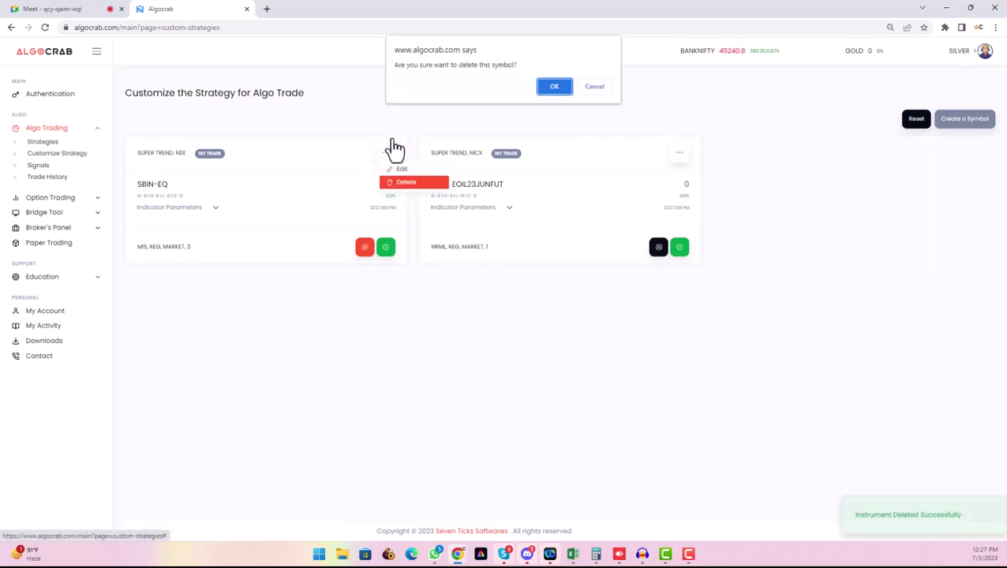
{"action": "left_click", "coordinate": [550, 87]}
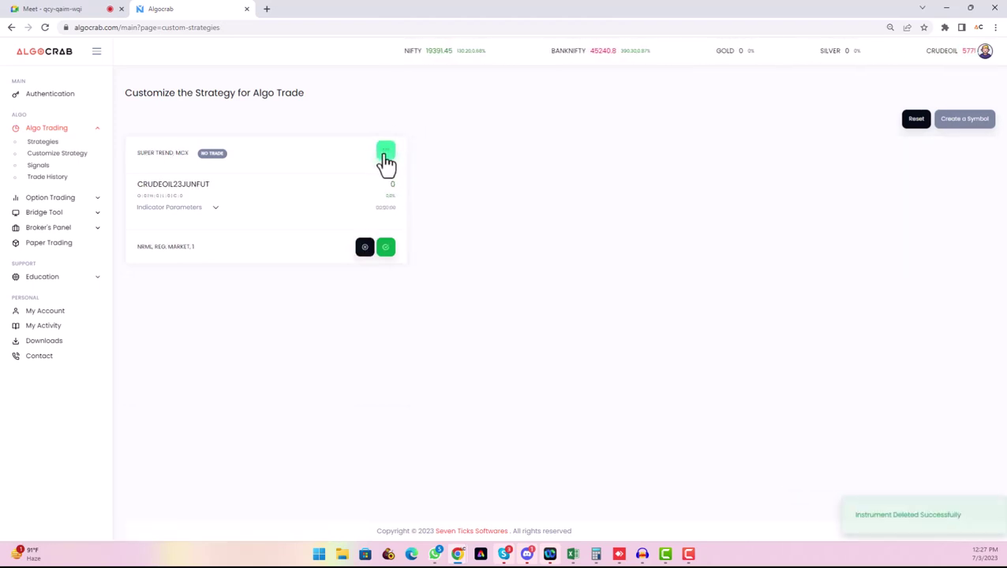
{"action": "left_click", "coordinate": [386, 154]}
{"action": "left_click", "coordinate": [403, 182]}
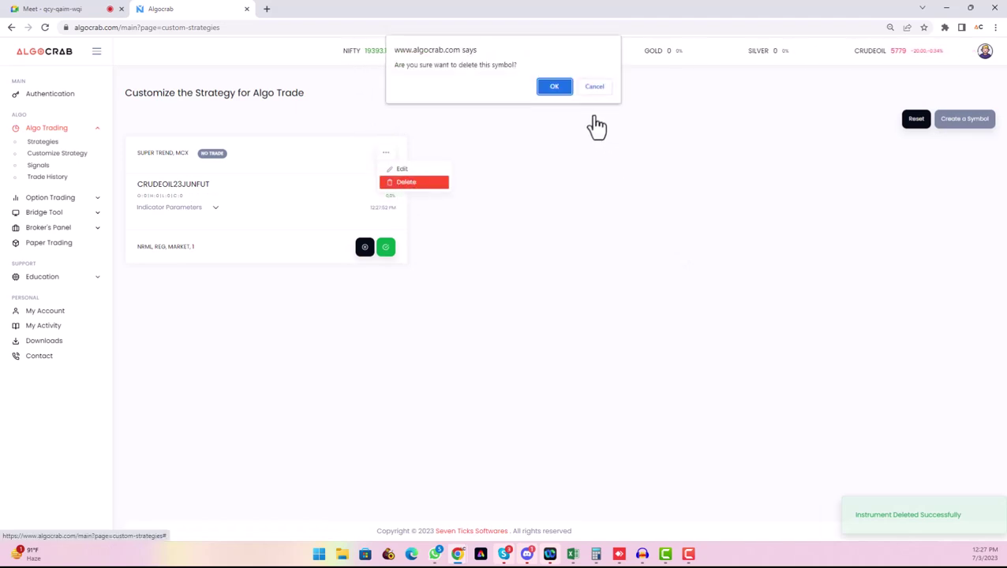
{"action": "left_click", "coordinate": [553, 87]}
Start creating a symbol with the INTRAMAX strategy and select the NIFTY23JULFUT instrument for it.
{"action": "left_click", "coordinate": [965, 251]}
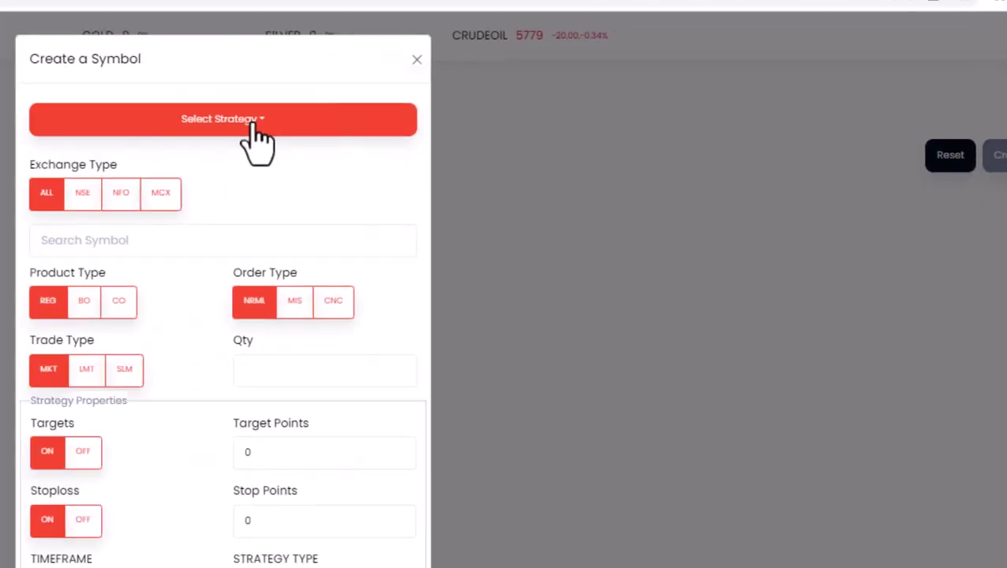
{"action": "left_click", "coordinate": [260, 130]}
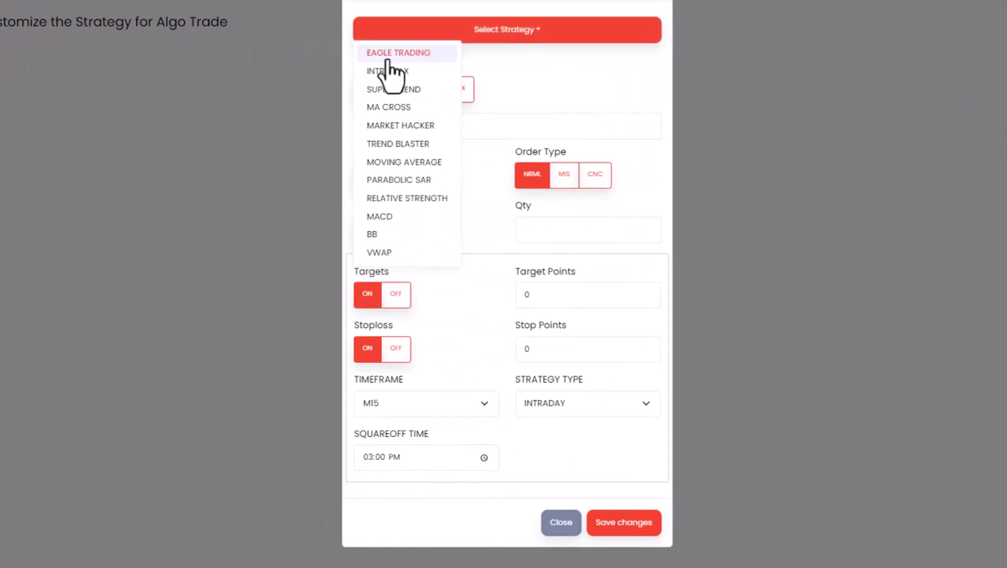
{"action": "left_click", "coordinate": [387, 73]}
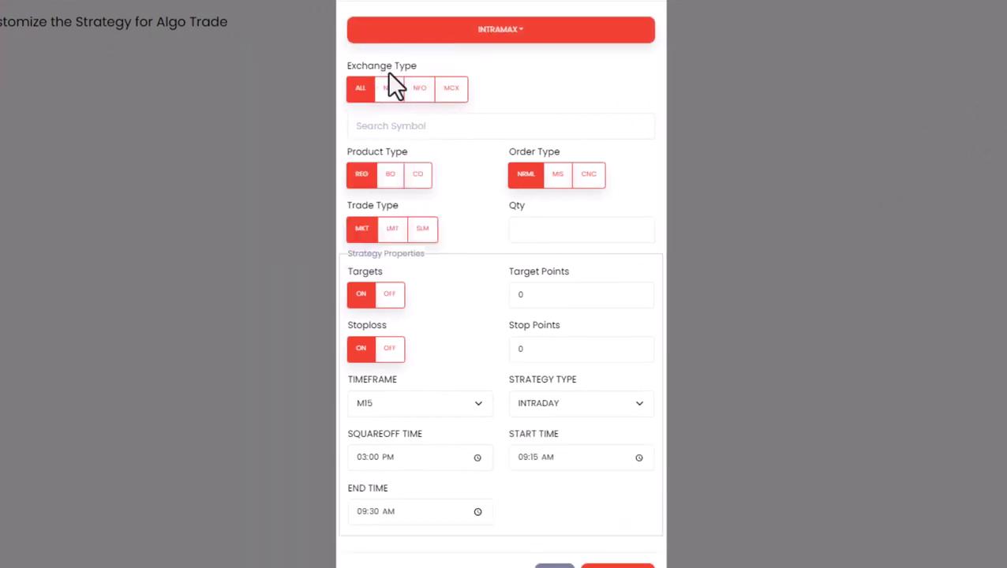
{"action": "left_click", "coordinate": [403, 127]}
{"action": "type", "text": "nifty jul"}
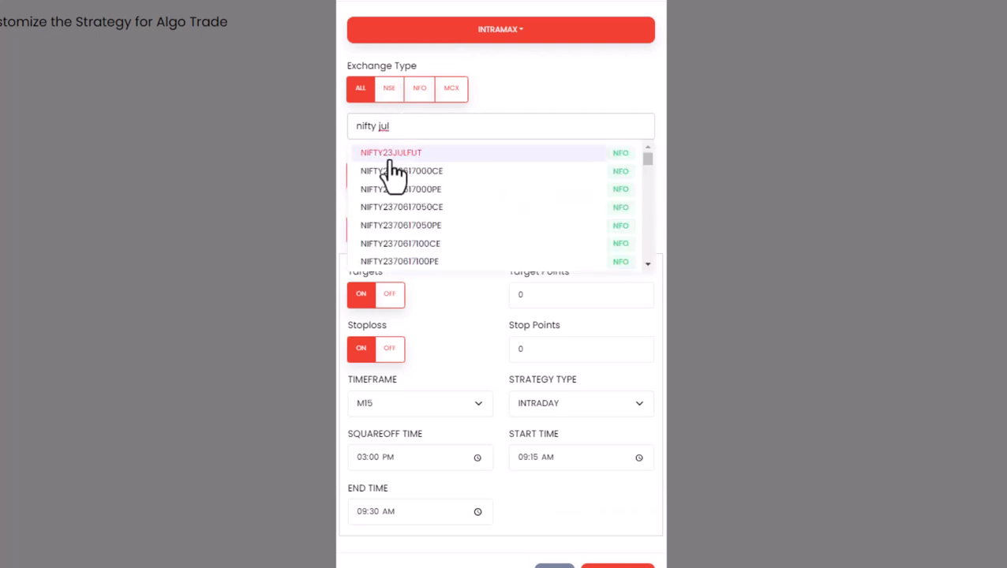
{"action": "left_click", "coordinate": [390, 155]}
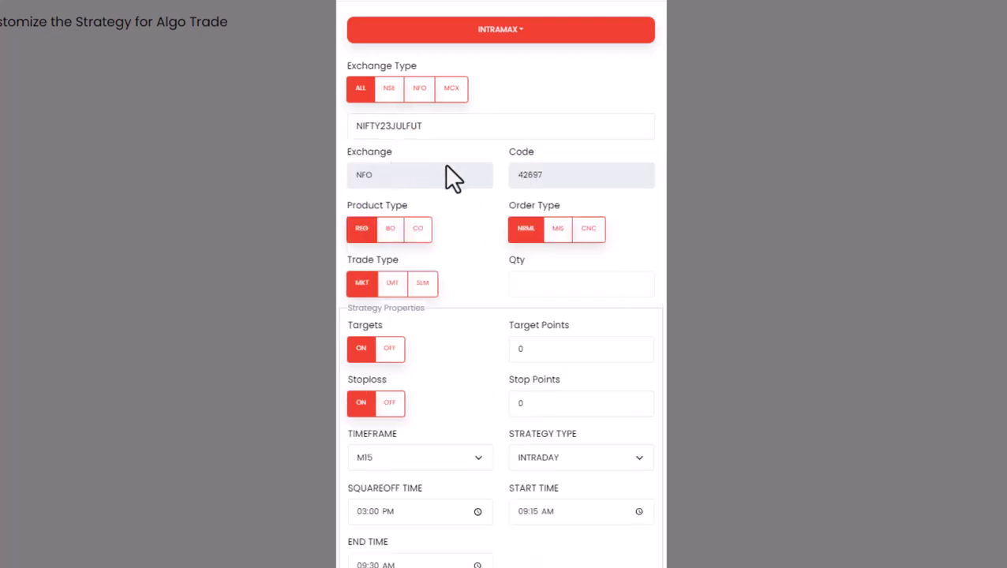
Configure the order as MIS with quantity 50, and set both Target Points and Stop Points to 25.
{"action": "left_click", "coordinate": [556, 229]}
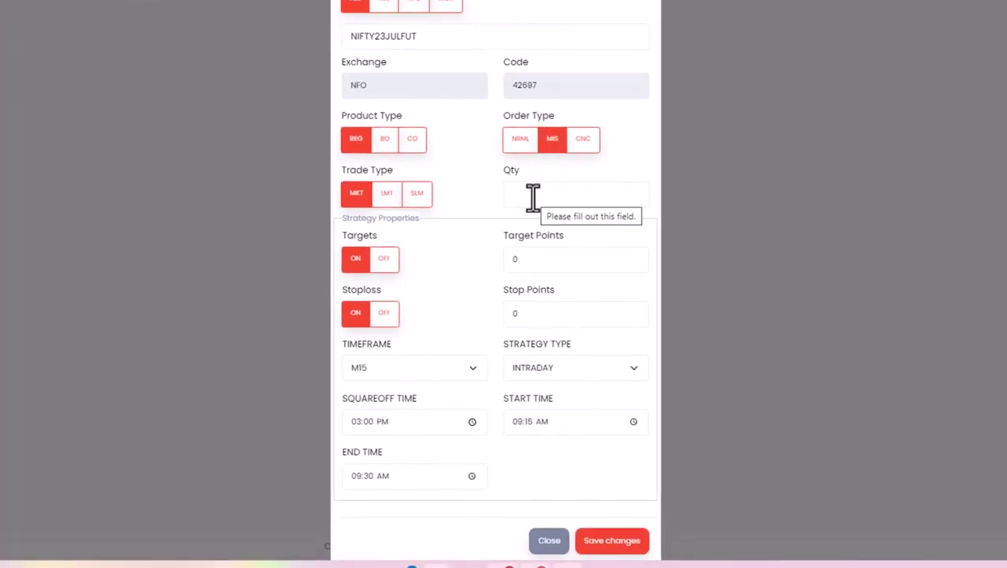
{"action": "left_click", "coordinate": [533, 198]}
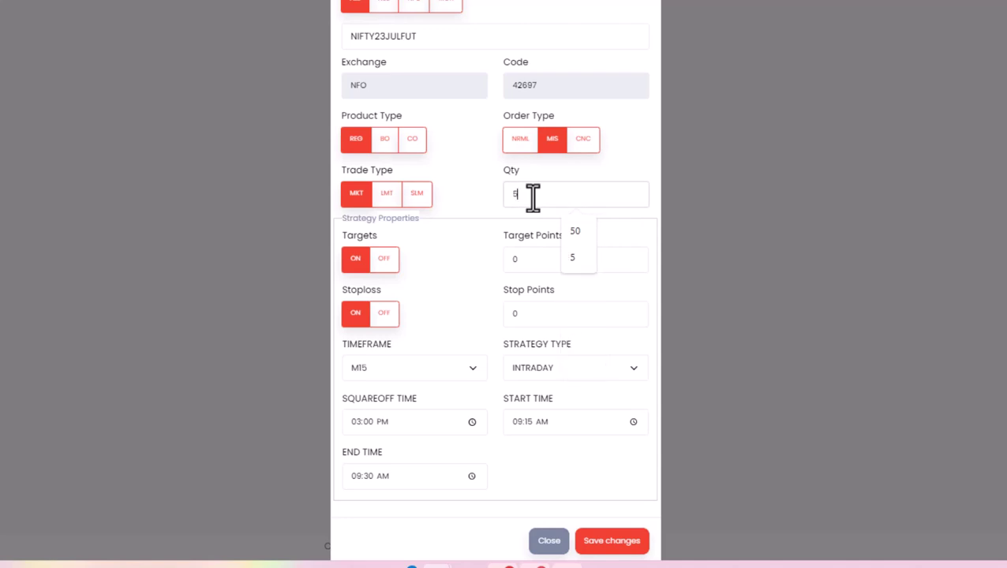
{"action": "left_click", "coordinate": [504, 263]}
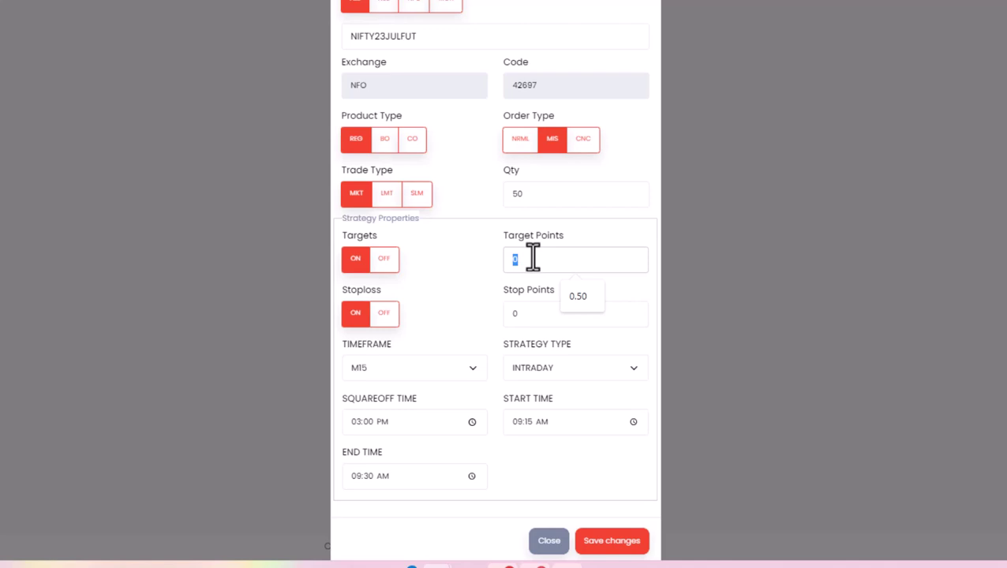
{"action": "type", "text": "25"}
{"action": "left_click", "coordinate": [536, 315]}
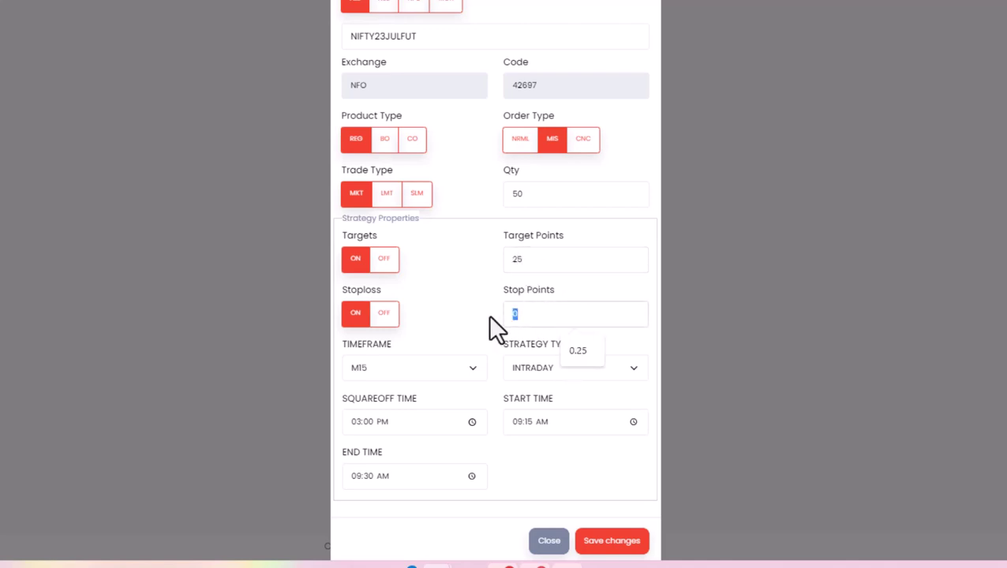
{"action": "type", "text": "25"}
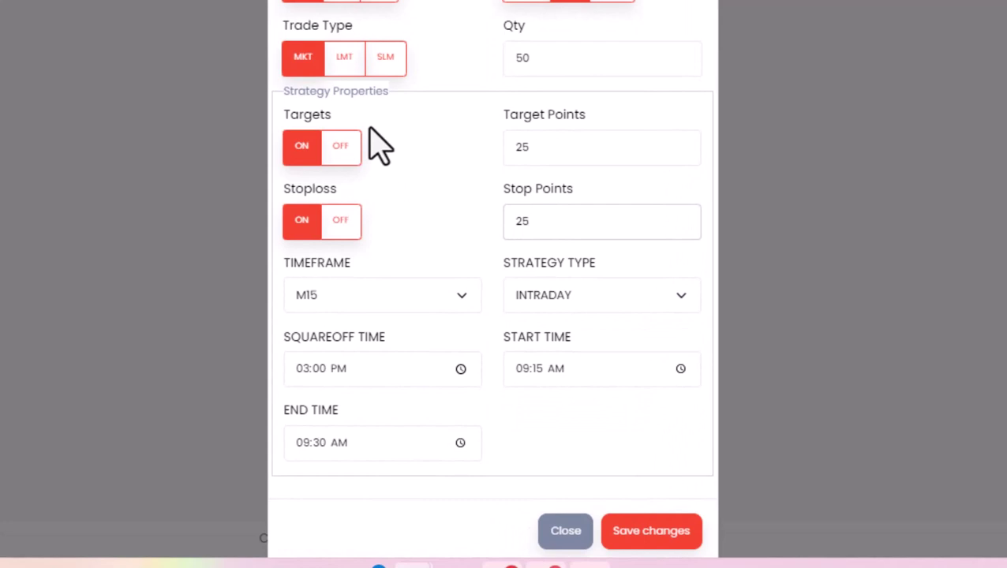
Turn Targets and Stoploss off for the new symbol and switch both back on.
{"action": "left_click", "coordinate": [338, 147]}
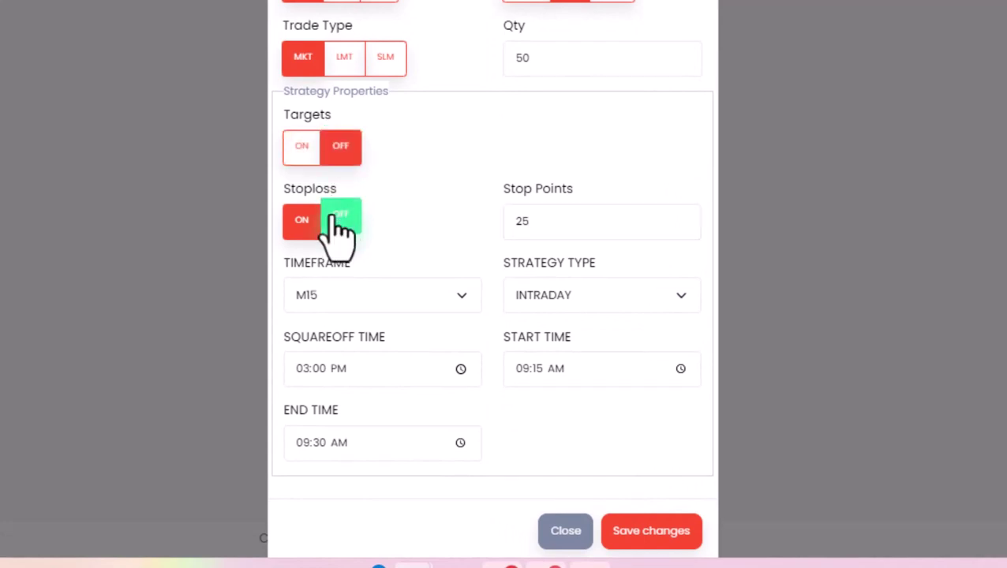
{"action": "left_click", "coordinate": [339, 221]}
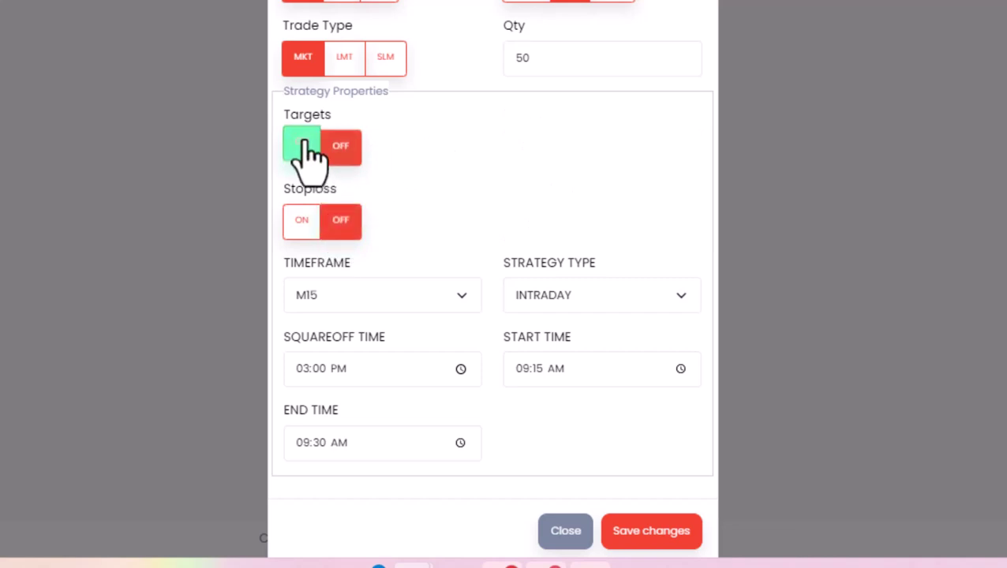
{"action": "left_click", "coordinate": [303, 147]}
{"action": "left_click", "coordinate": [302, 221]}
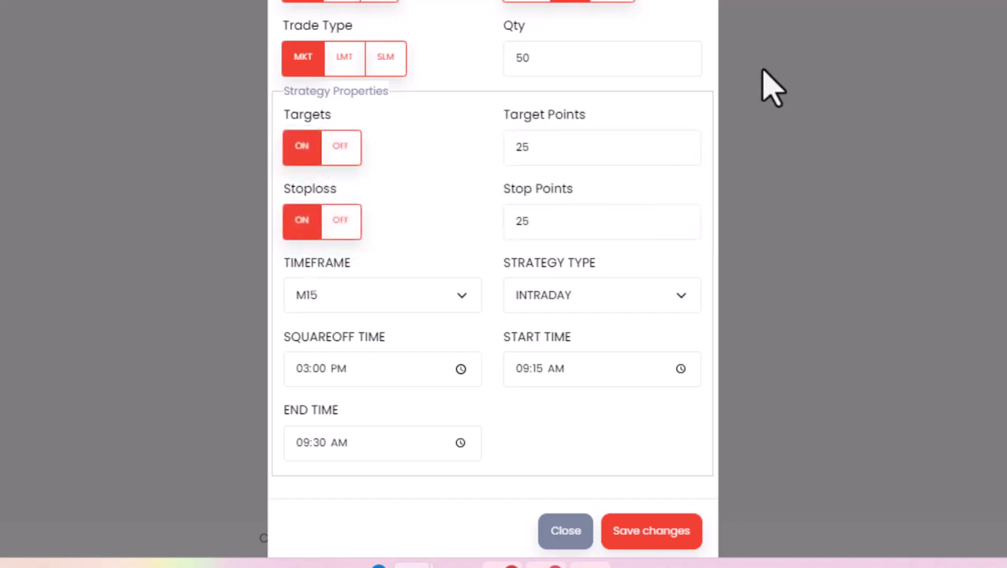
Set the new symbol's timeframe to M3 in the strategy properties.
{"action": "scroll", "coordinate": [474, 118], "scroll_direction": "down", "scroll_amount": 2}
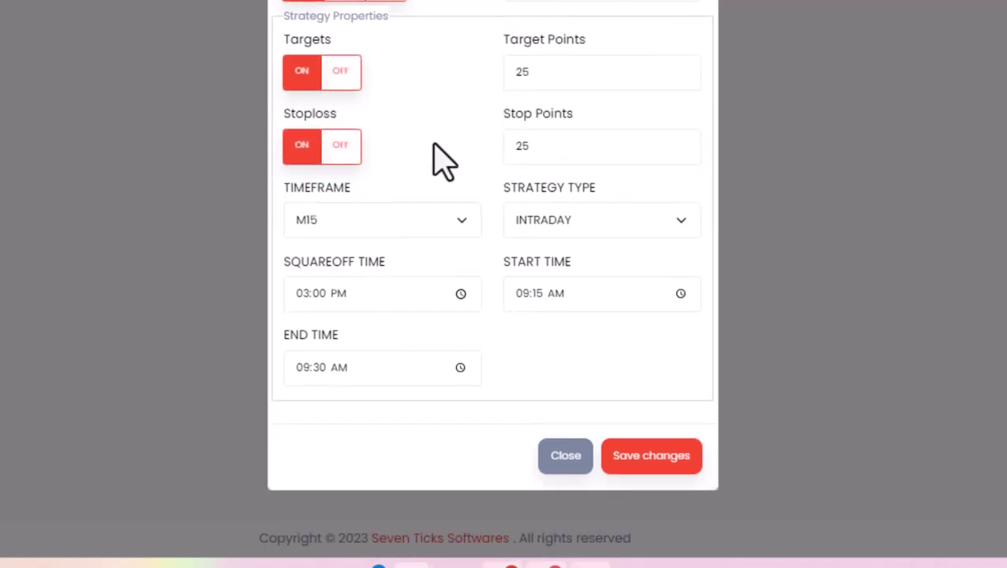
{"action": "left_click", "coordinate": [383, 223]}
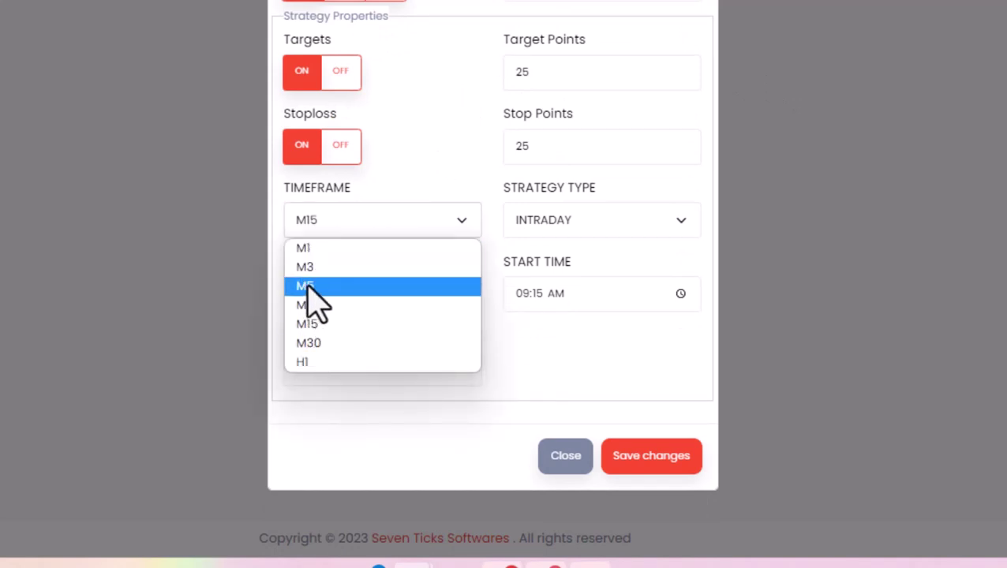
{"action": "left_click", "coordinate": [312, 273]}
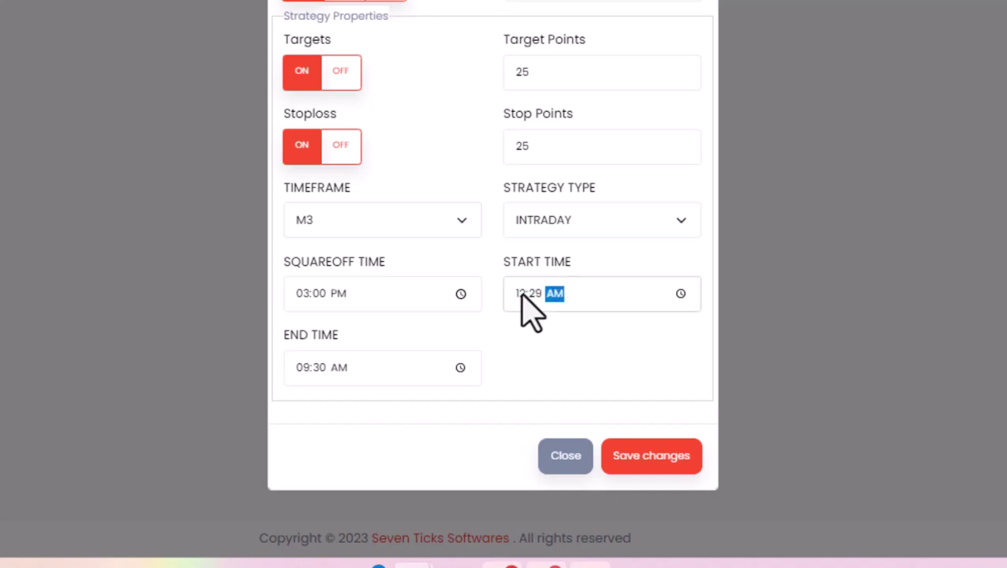
Set the NIFTY23JULFUT symbol's start time to 12:29 and end time to 12:32, and save it.
{"action": "type", "text": "1002"}
{"action": "left_click", "coordinate": [298, 368]}
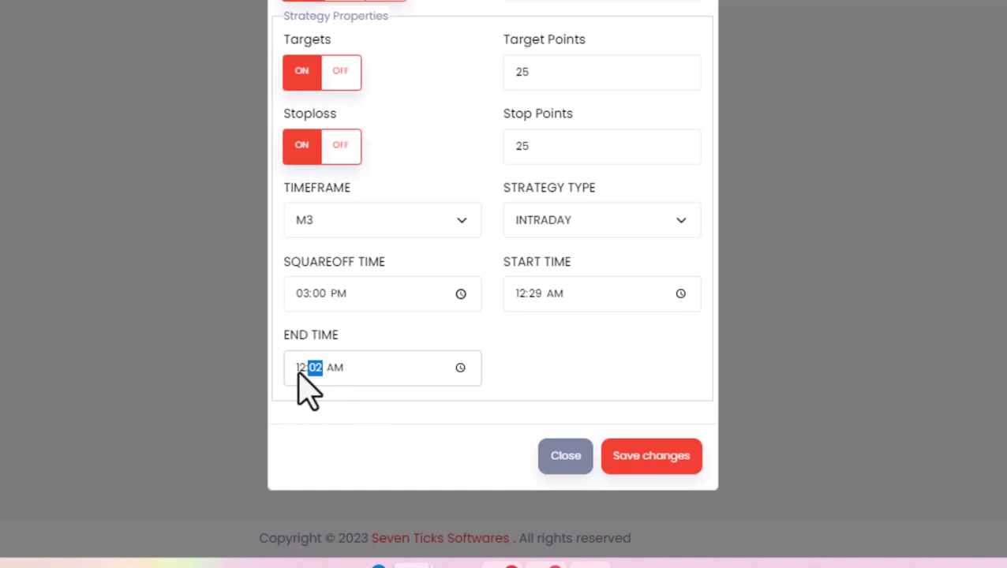
{"action": "type", "text": "32"}
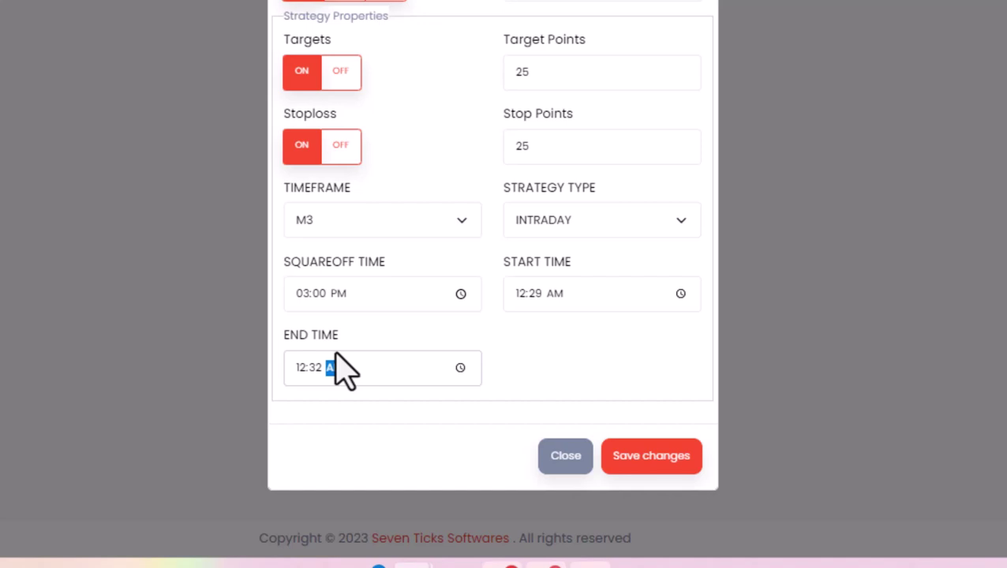
{"action": "left_click", "coordinate": [667, 458]}
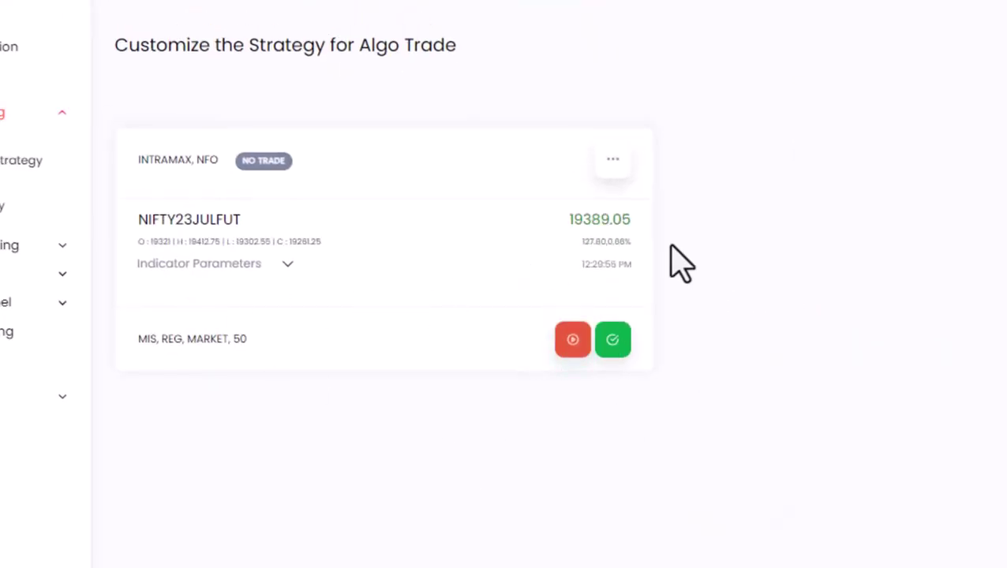
Start the INTRAMAX strategy on the NIFTY23JULFUT symbol and expand its indicator parameters.
{"action": "left_click", "coordinate": [574, 339]}
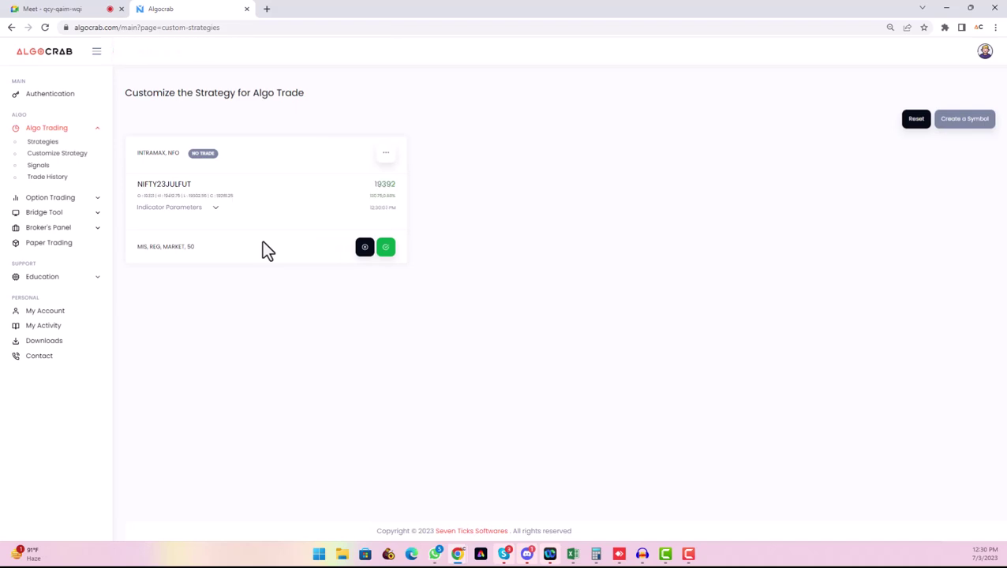
{"action": "left_click", "coordinate": [214, 209]}
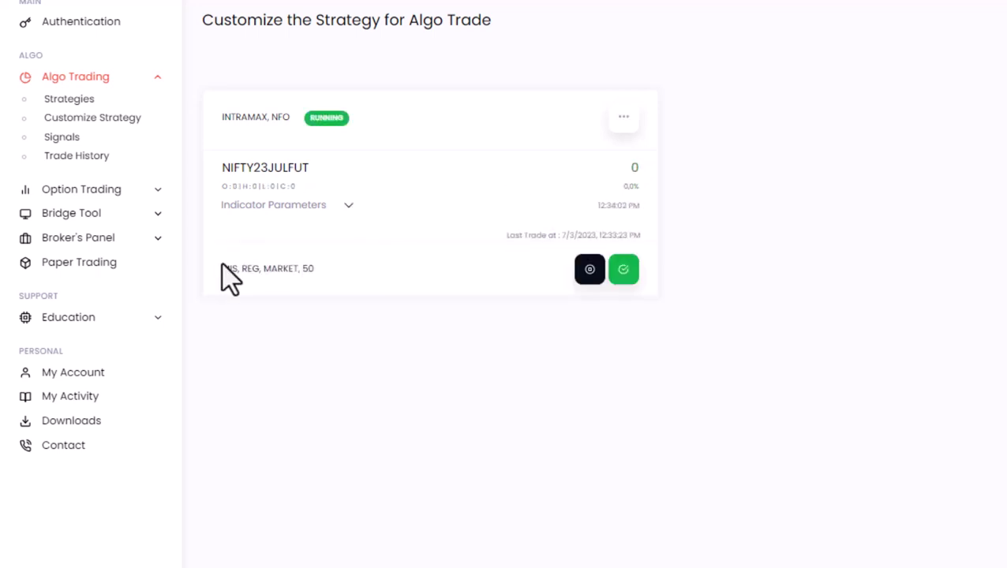
Examine the running symbol's indicator parameters: bullish and bearish levels, start and end times, entry, target and stoploss.
{"action": "left_click", "coordinate": [350, 207]}
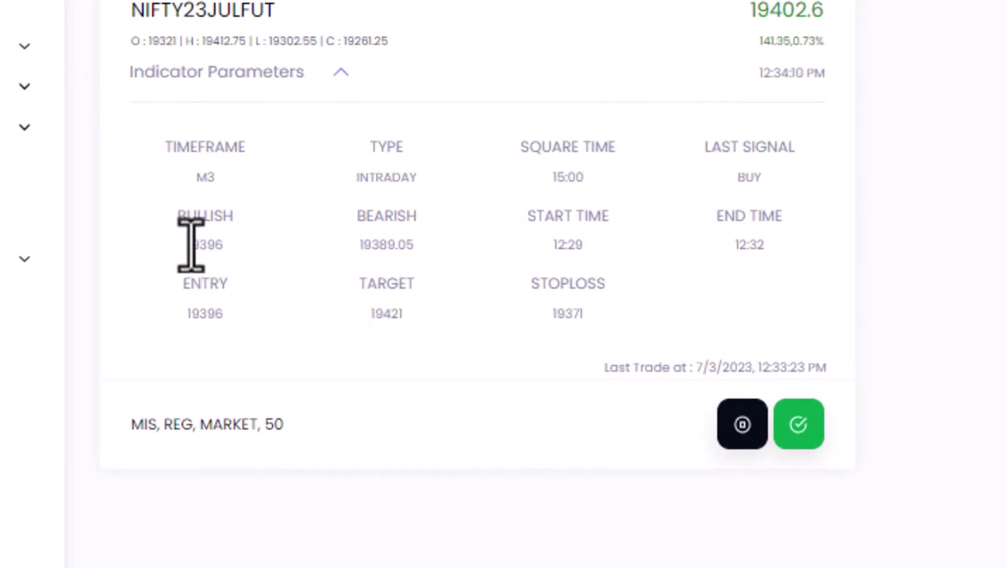
{"action": "left_click_drag", "start_coordinate": [190, 244], "coordinate": [225, 244]}
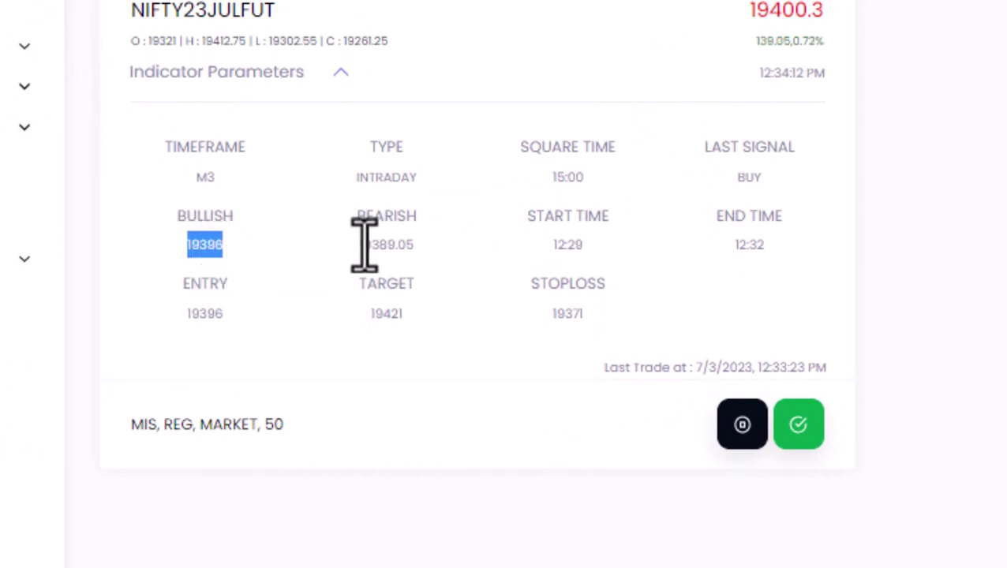
{"action": "left_click_drag", "start_coordinate": [358, 244], "coordinate": [419, 244]}
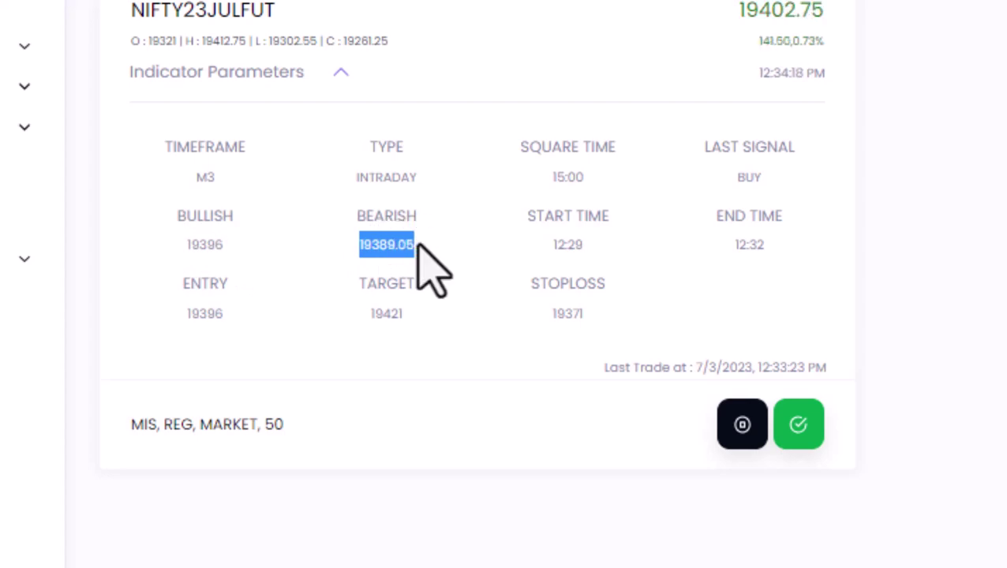
{"action": "left_click_drag", "start_coordinate": [552, 244], "coordinate": [750, 246]}
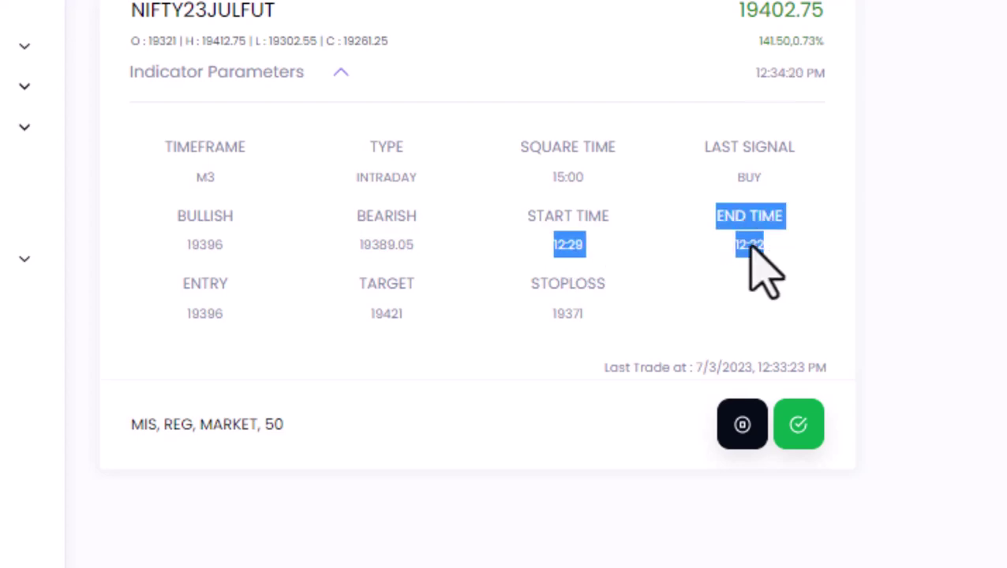
{"action": "left_click_drag", "start_coordinate": [419, 246], "coordinate": [160, 263]}
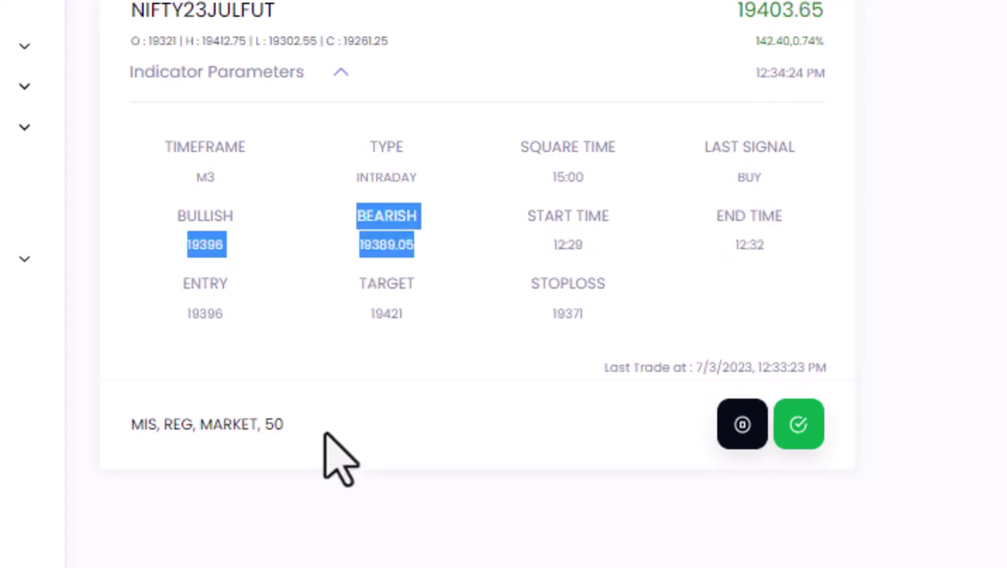
{"action": "left_click_drag", "start_coordinate": [234, 320], "coordinate": [187, 316]}
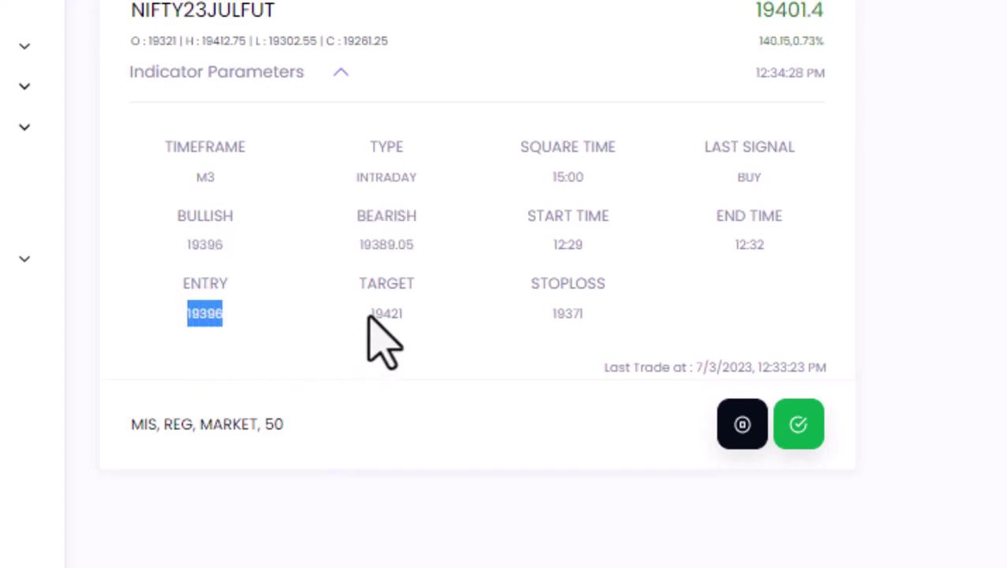
{"action": "left_click_drag", "start_coordinate": [371, 314], "coordinate": [405, 314]}
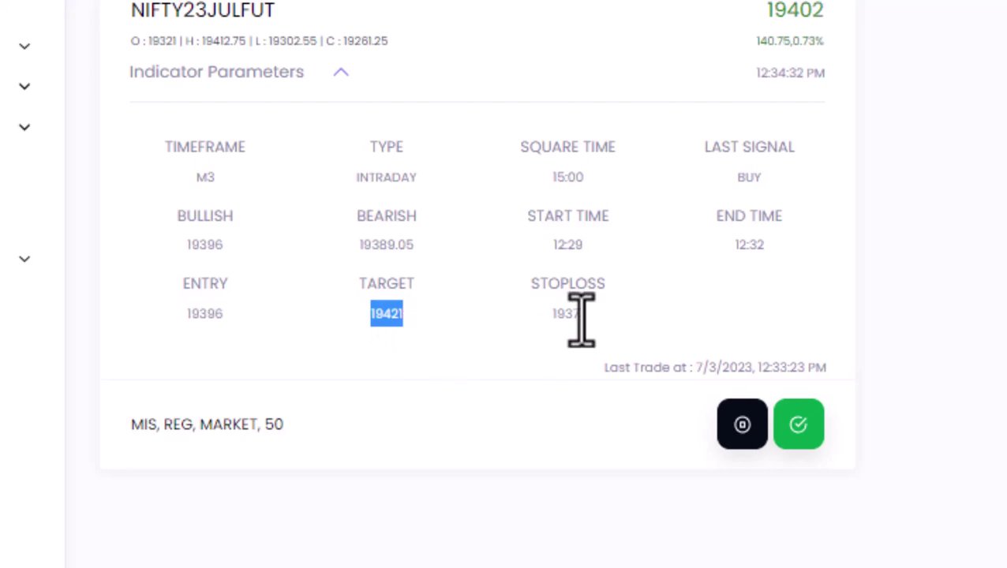
{"action": "left_click_drag", "start_coordinate": [552, 314], "coordinate": [606, 309]}
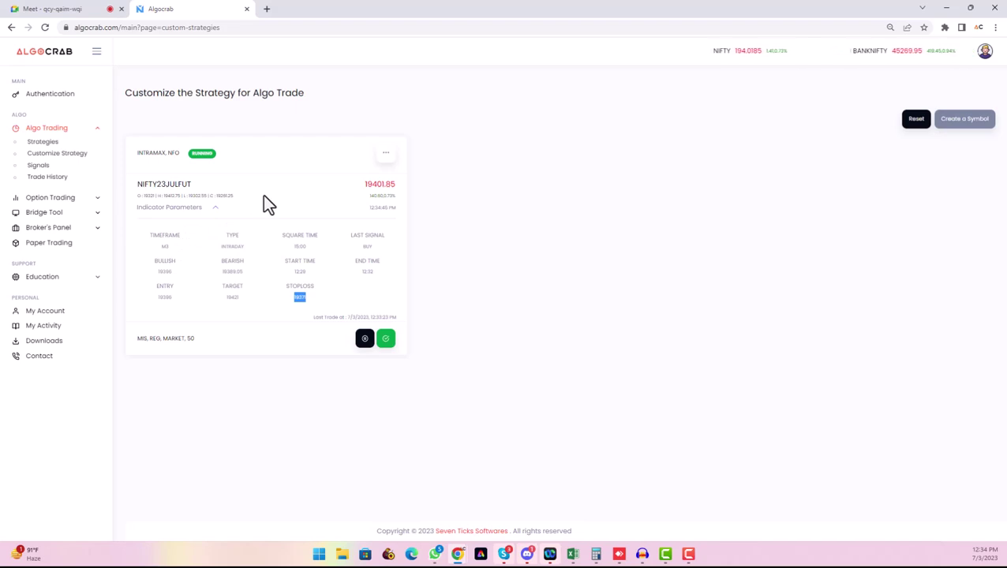
Open the option strategies and delete the existing BANKNIFTY23706 and NIFTY23706 symbols.
{"action": "left_click", "coordinate": [88, 198]}
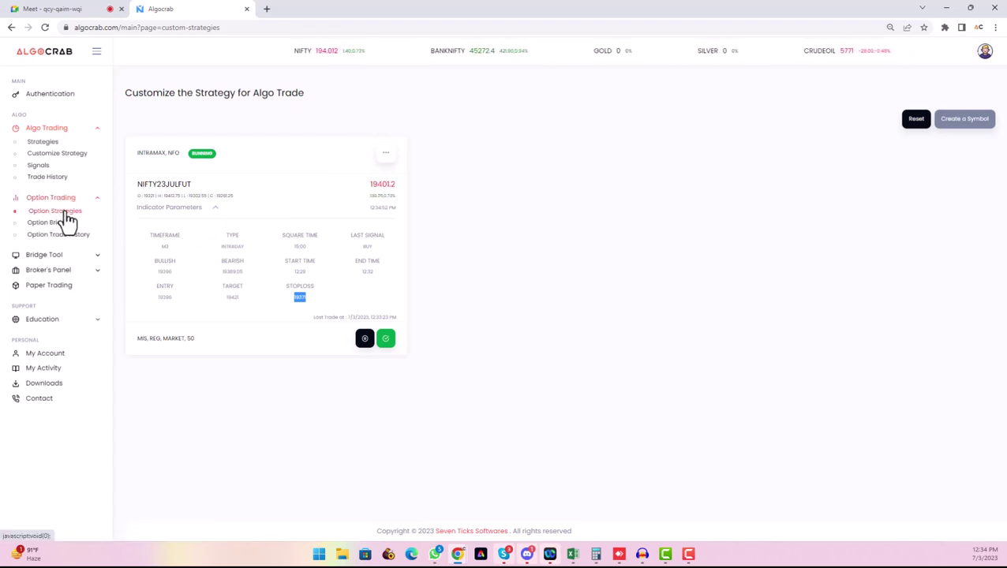
{"action": "left_click", "coordinate": [66, 213]}
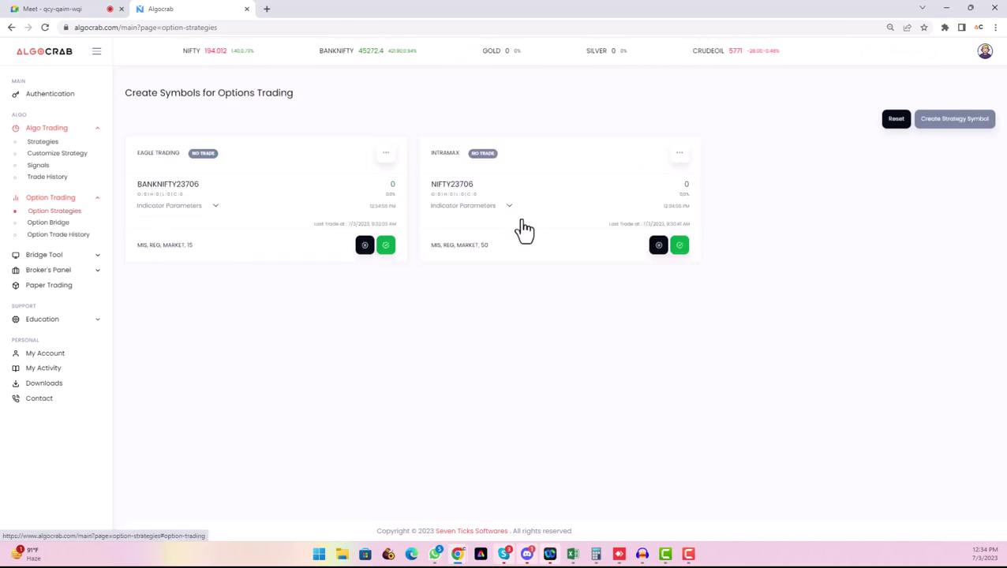
{"action": "left_click", "coordinate": [386, 158]}
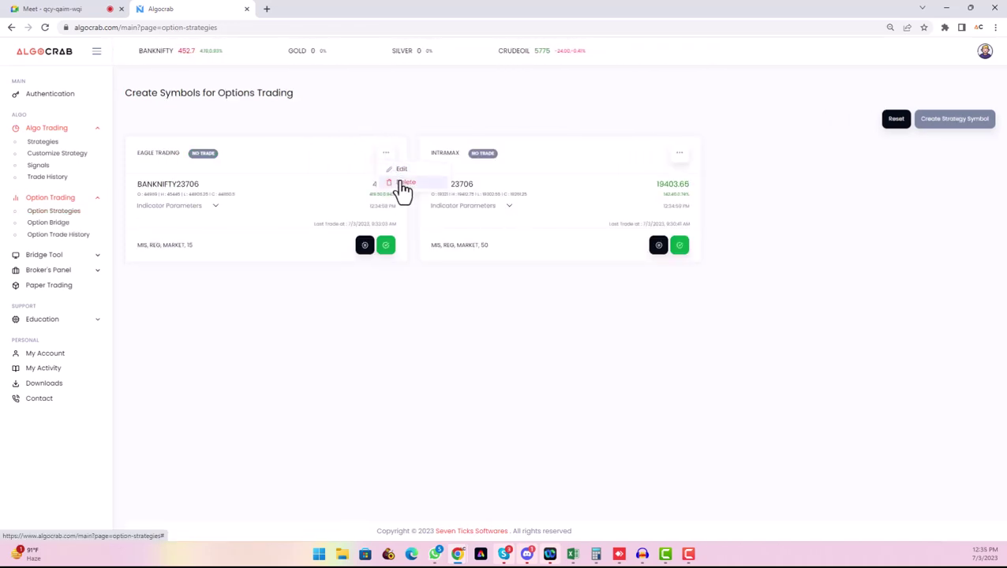
{"action": "left_click", "coordinate": [403, 184]}
{"action": "left_click", "coordinate": [545, 89]}
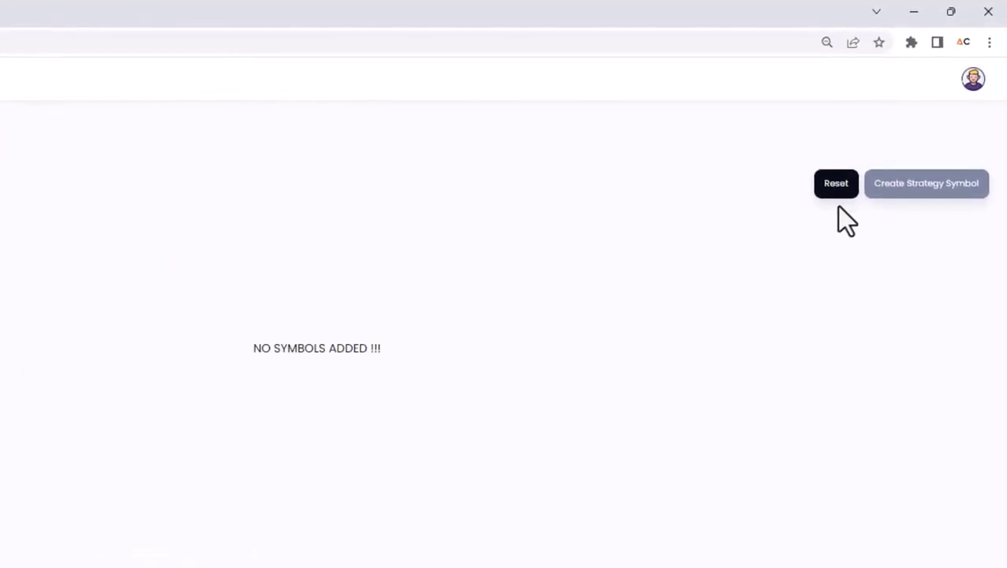
Start creating an options strategy symbol with the INTRAMAX strategy and BANKNIFTY as the underlying.
{"action": "left_click", "coordinate": [924, 190]}
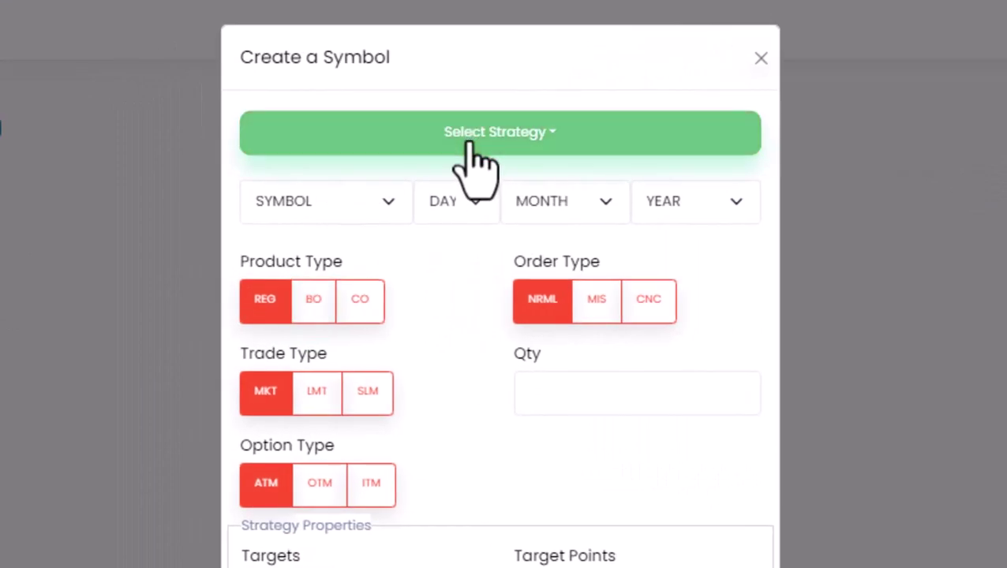
{"action": "left_click", "coordinate": [471, 146]}
{"action": "left_click", "coordinate": [320, 207]}
{"action": "left_click", "coordinate": [316, 210]}
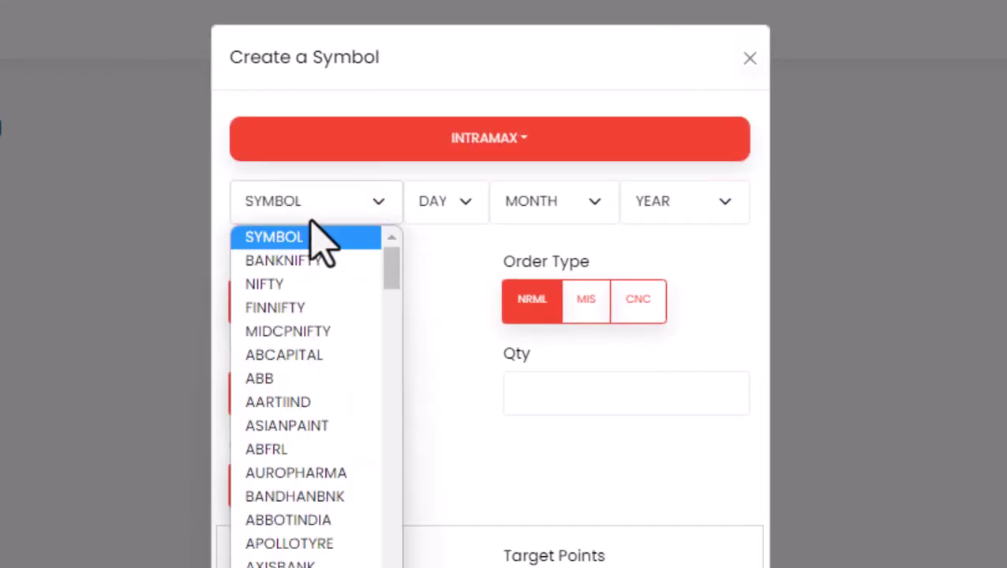
{"action": "left_click", "coordinate": [292, 262]}
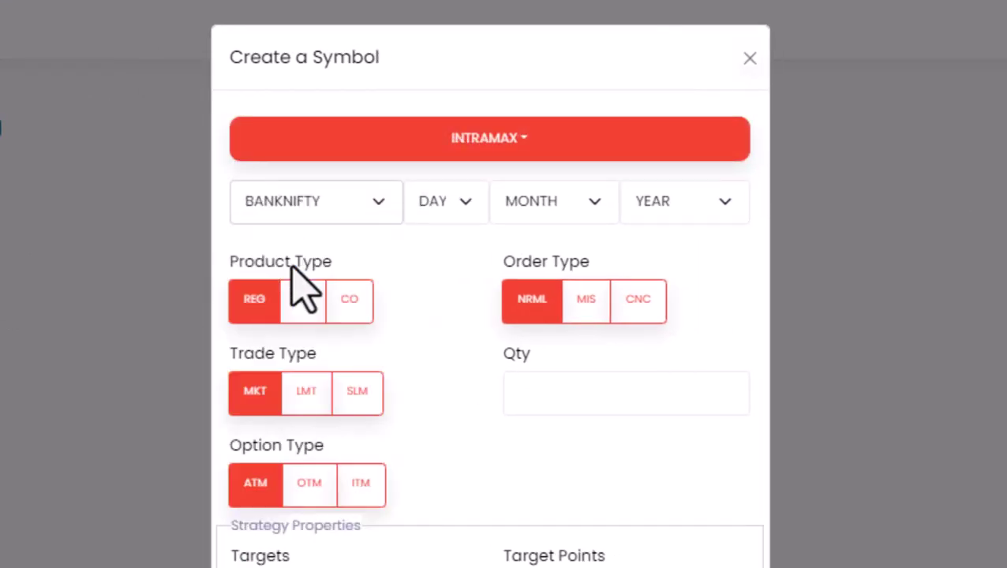
Set the BANKNIFTY option symbol's expiry date to 06 JUL 23.
{"action": "left_click", "coordinate": [462, 206]}
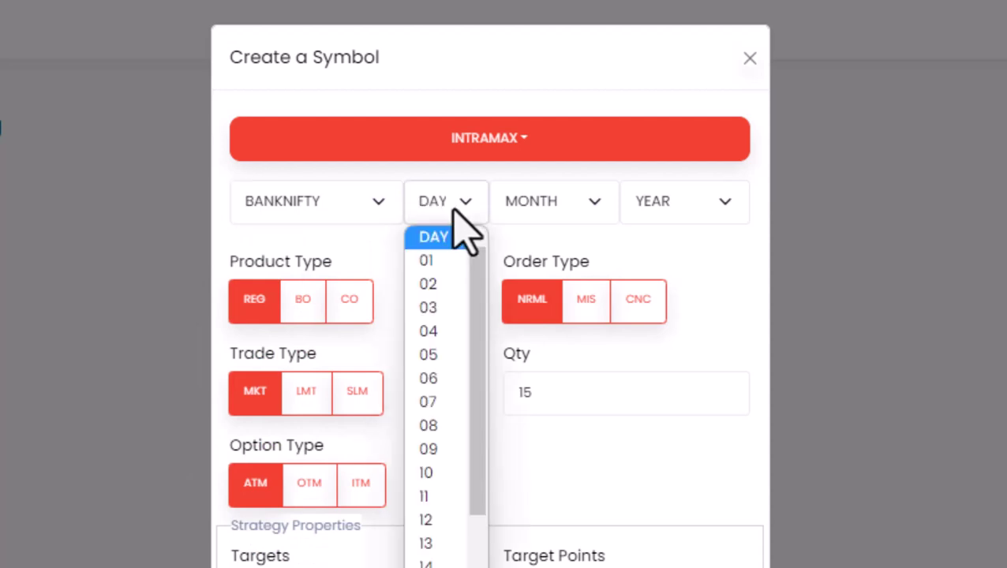
{"action": "left_click", "coordinate": [439, 378]}
{"action": "left_click", "coordinate": [544, 207]}
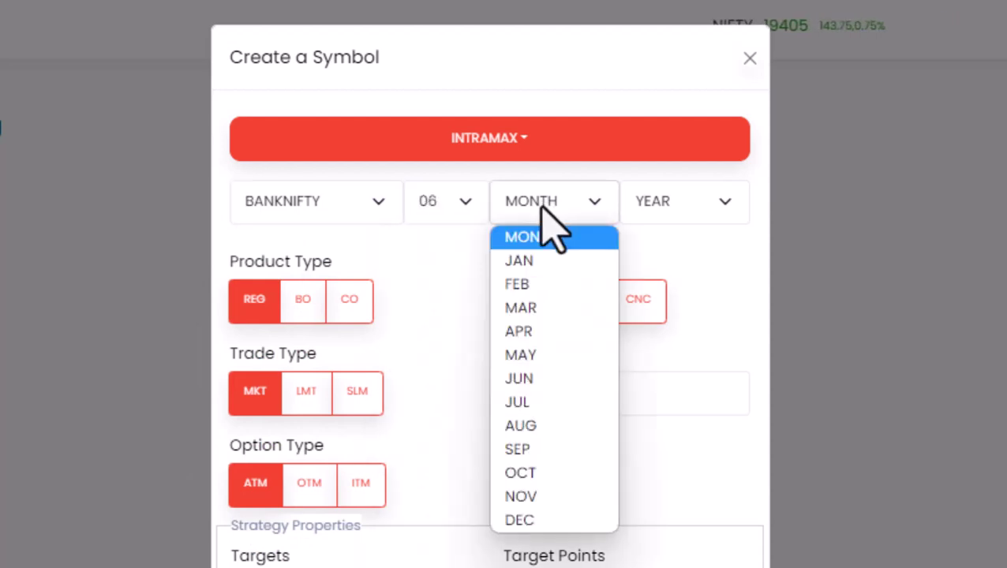
{"action": "left_click", "coordinate": [535, 402]}
{"action": "left_click", "coordinate": [688, 207]}
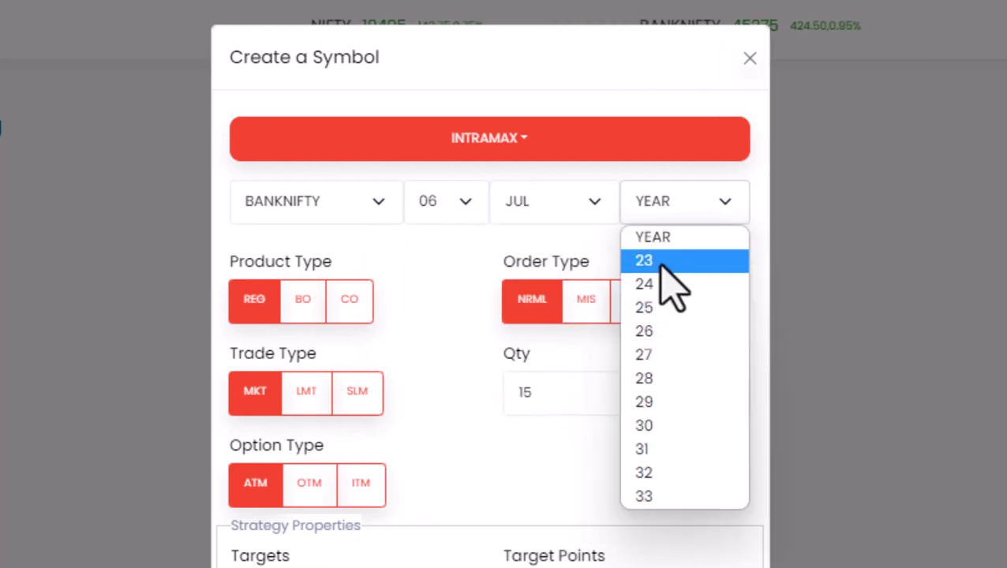
{"action": "left_click", "coordinate": [667, 261]}
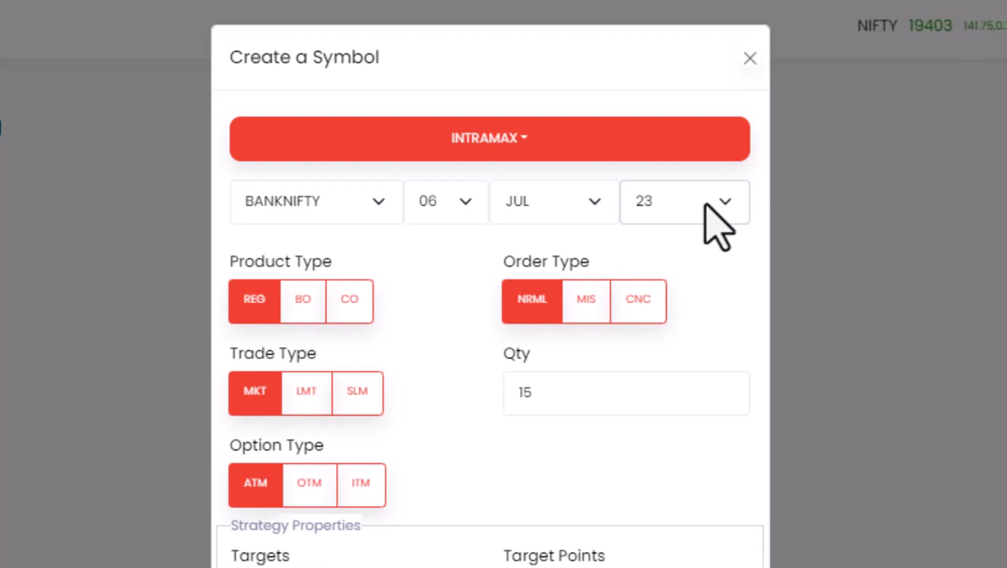
Set the option symbol's order type to MIS, and both Target Points and Stop Points to 25.
{"action": "left_click", "coordinate": [588, 304]}
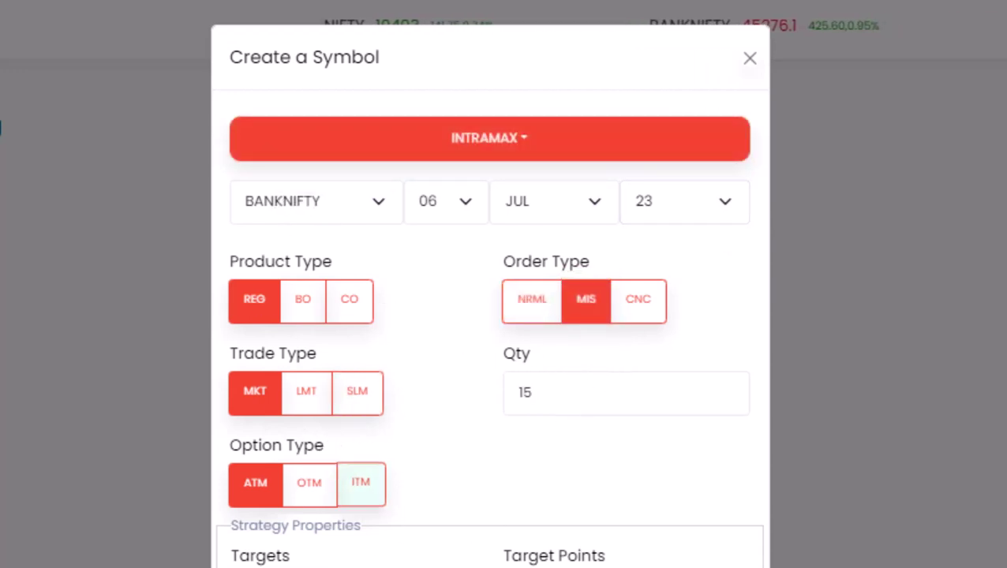
{"action": "scroll", "coordinate": [553, 410], "scroll_direction": "down", "scroll_amount": 4}
{"action": "left_click", "coordinate": [517, 296]}
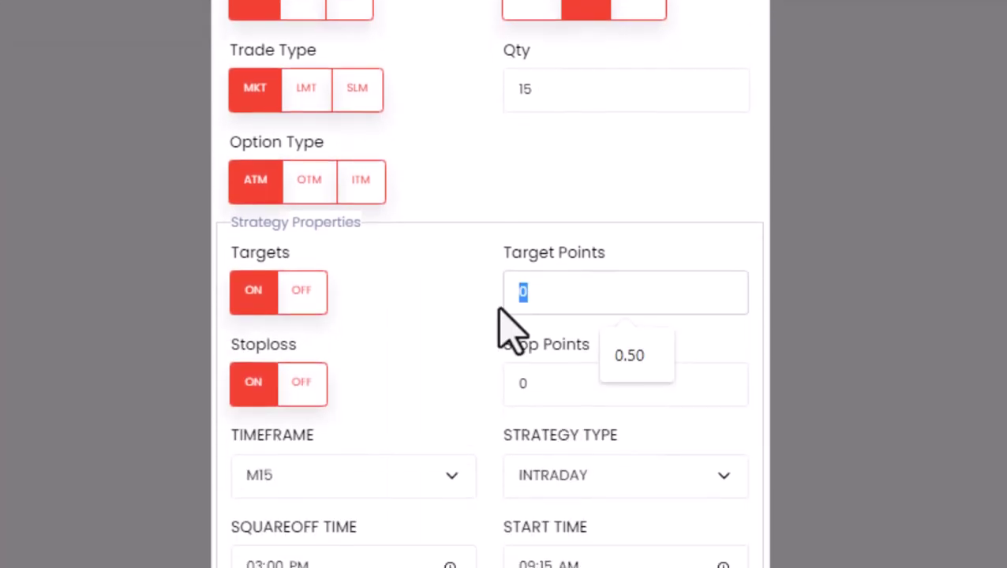
{"action": "type", "text": "25"}
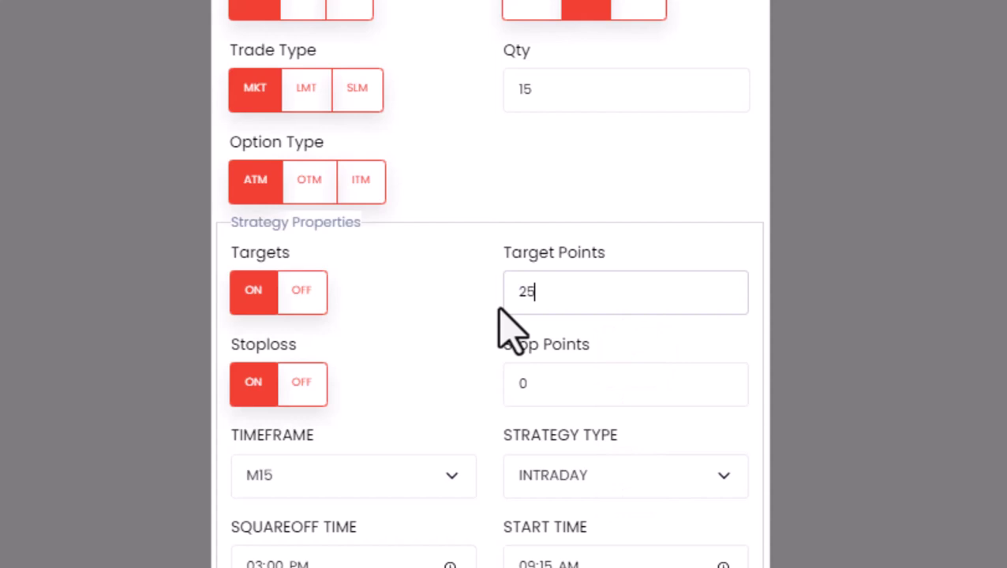
{"action": "left_click", "coordinate": [531, 391]}
{"action": "type", "text": "25"}
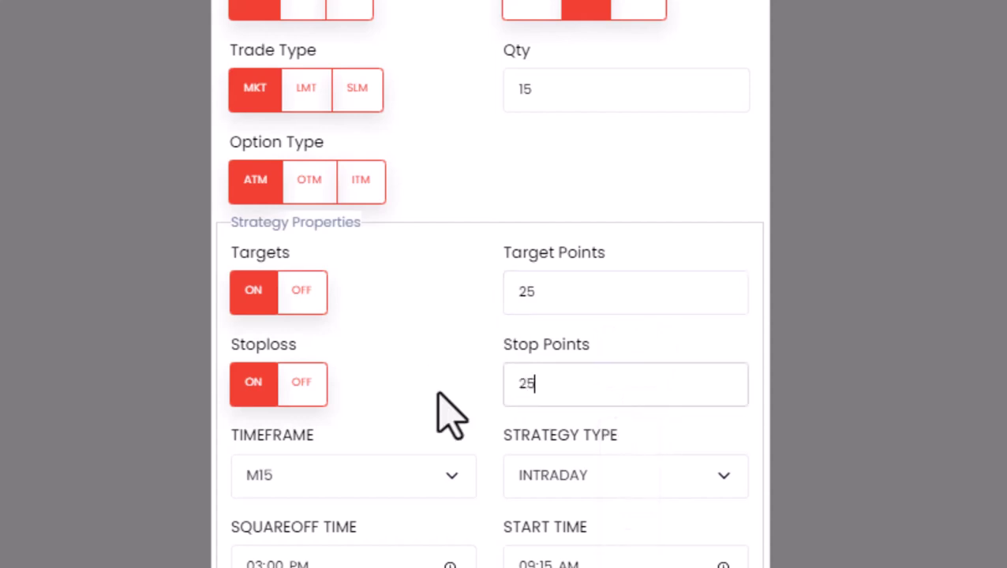
{"action": "left_click", "coordinate": [440, 345]}
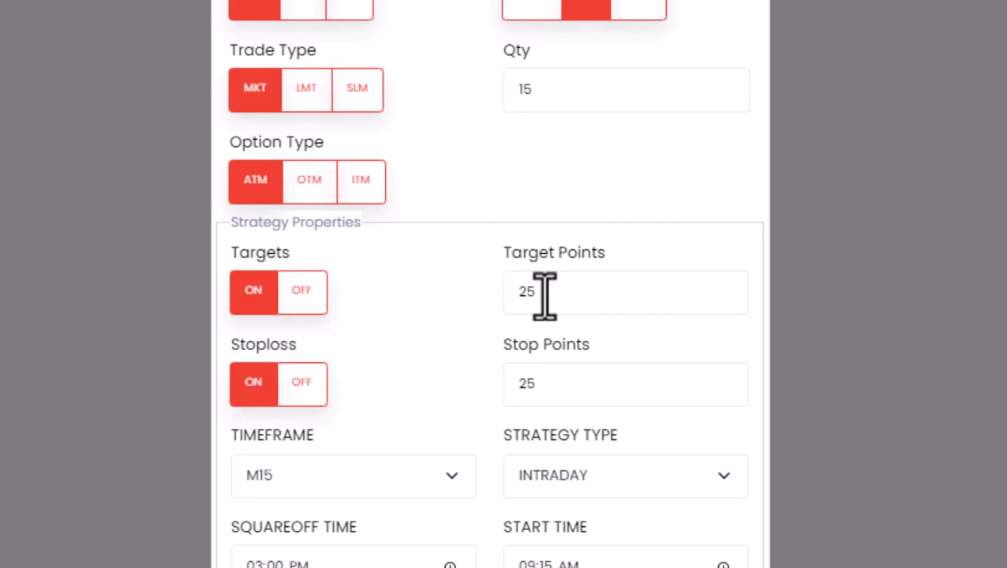
Set the option symbol's timeframe to M3 and its start time to 12:33 PM.
{"action": "left_click", "coordinate": [442, 477]}
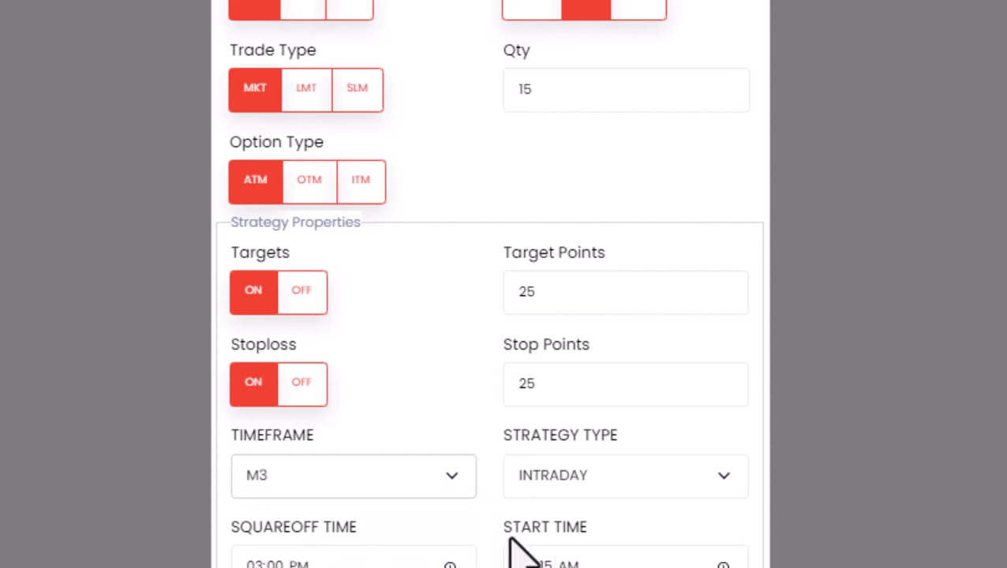
{"action": "left_click", "coordinate": [578, 193]}
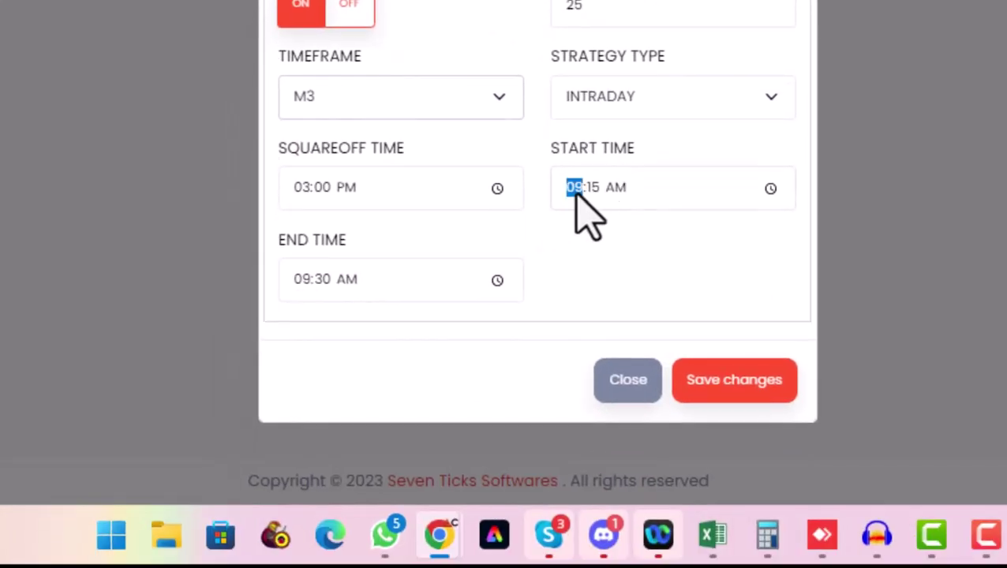
{"action": "type", "text": "12:2"}
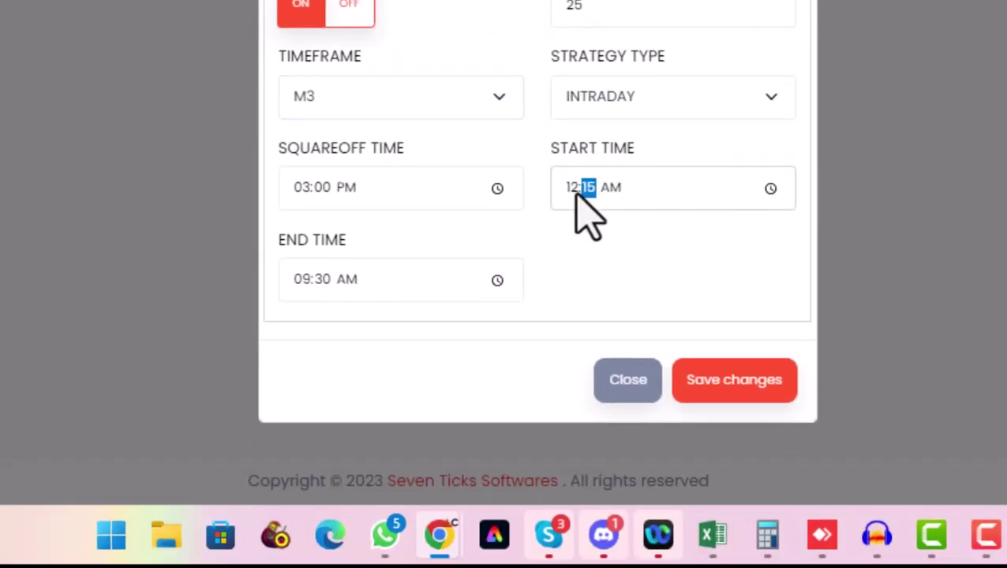
{"action": "type", "text": "3"}
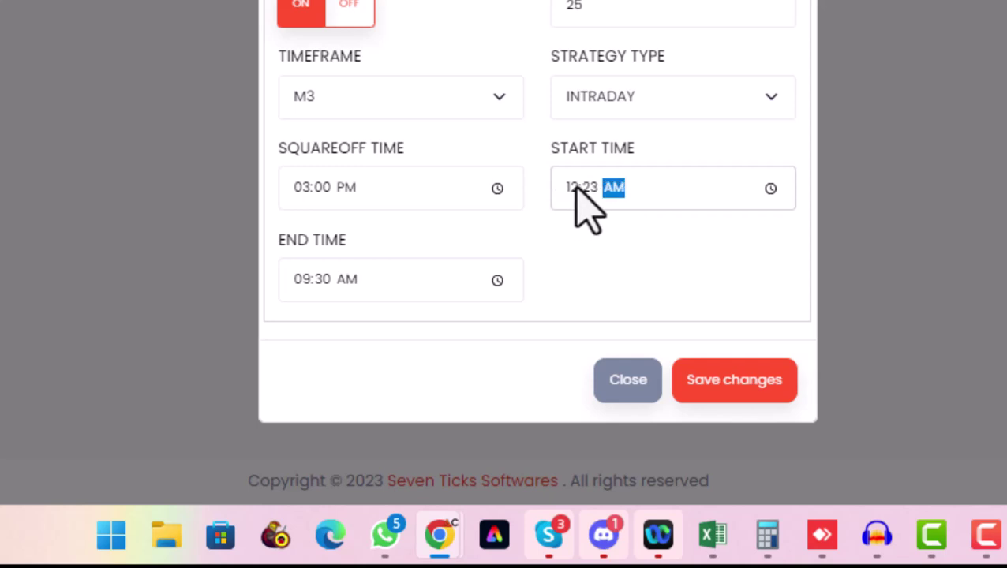
{"action": "left_click", "coordinate": [574, 189]}
{"action": "type", "text": "3"}
Set the option symbol's end time to 12:37 PM.
{"action": "left_click", "coordinate": [303, 279]}
{"action": "type", "text": "12:"}
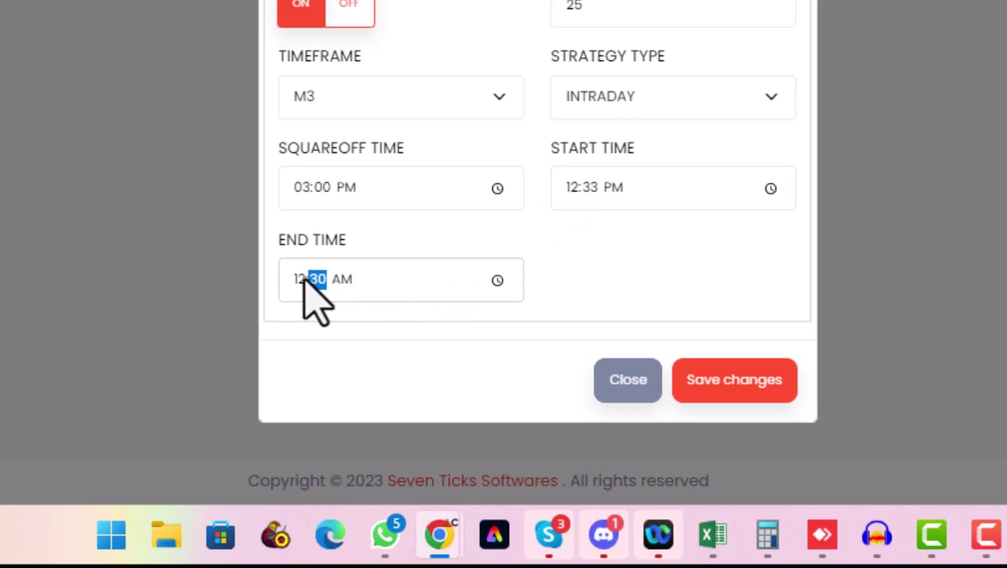
{"action": "type", "text": "37"}
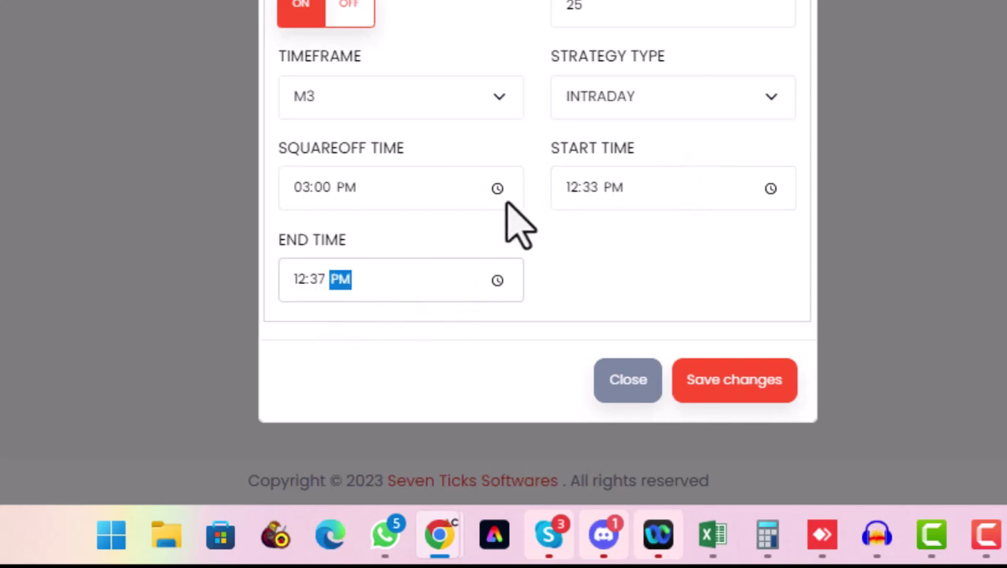
Save the option symbol's settings and start the BANKNIFTY23706 instrument.
{"action": "left_click", "coordinate": [292, 190]}
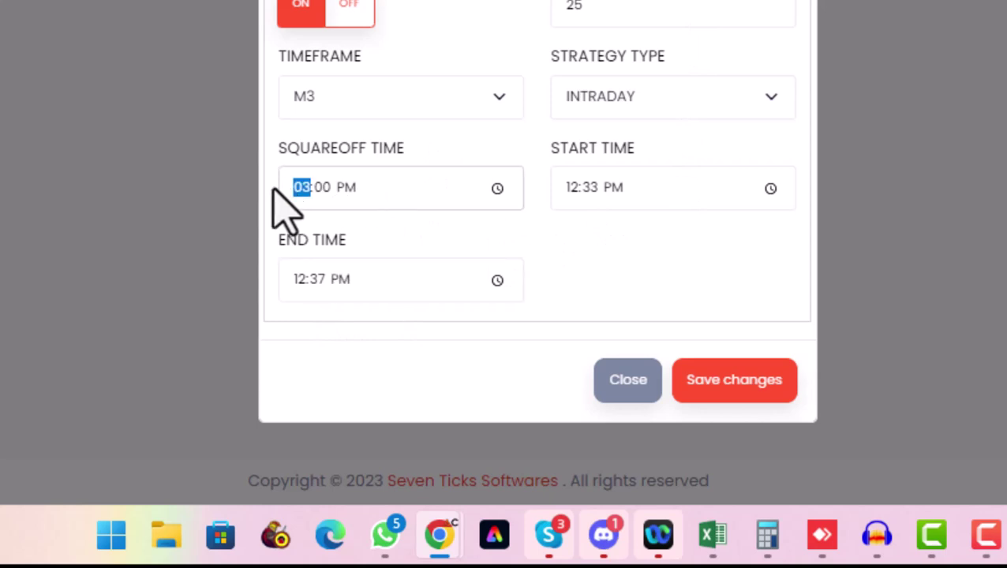
{"action": "left_click", "coordinate": [756, 391]}
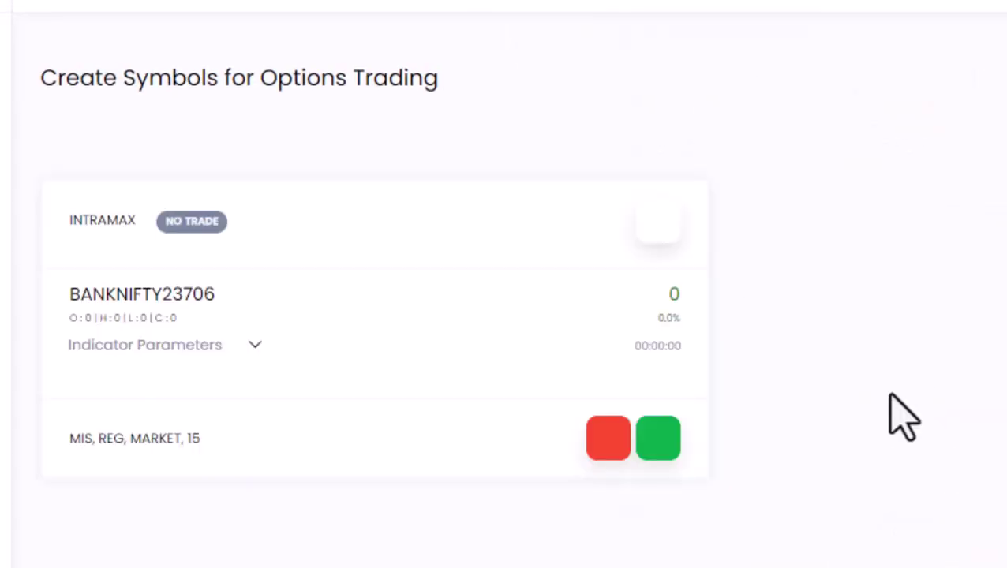
{"action": "left_click", "coordinate": [600, 438]}
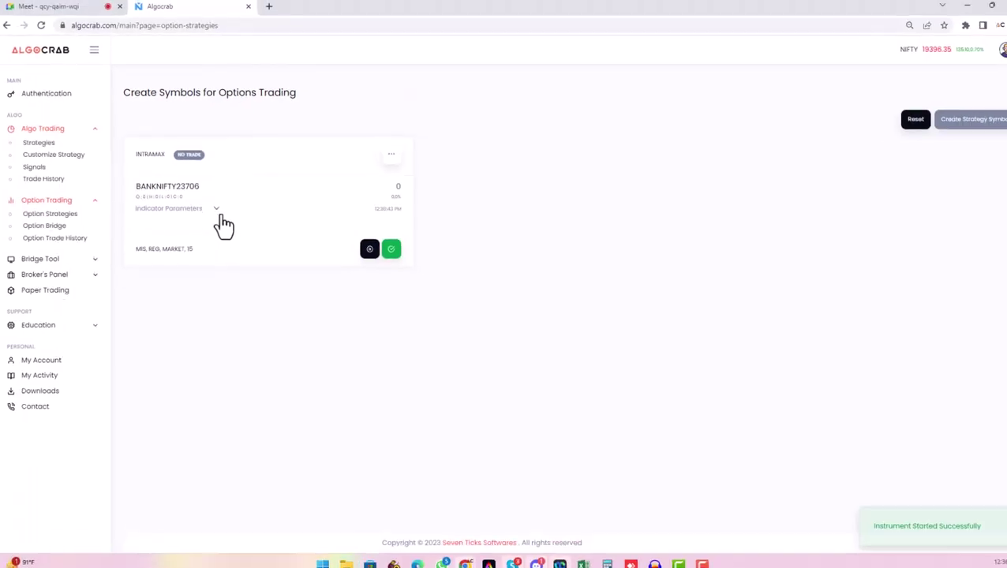
Check the indicator parameters of the BANKNIFTY23706 option symbol, reloading the page if needed, and of the NIFTY23JULFUT futures symbol.
{"action": "left_click", "coordinate": [215, 208]}
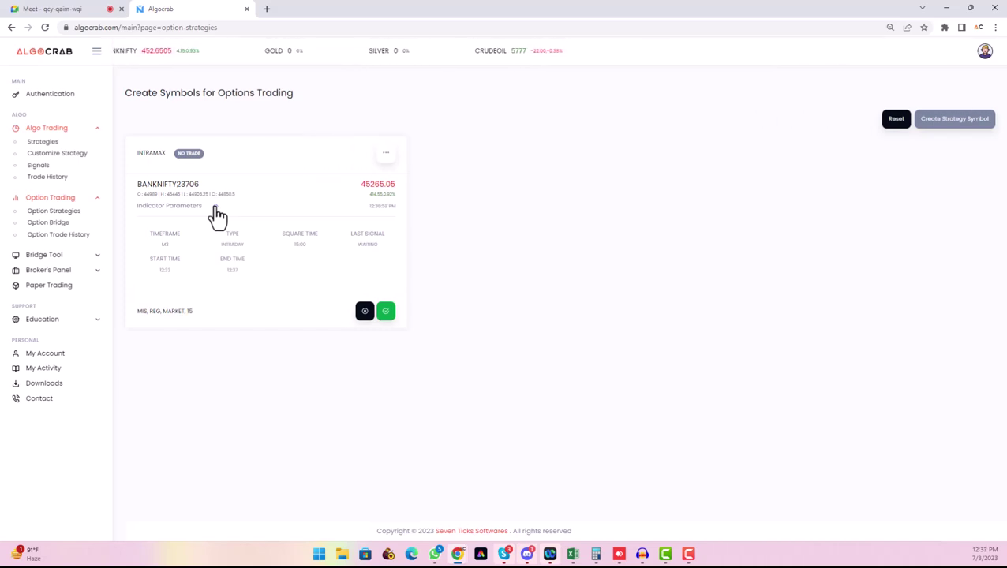
{"action": "key", "text": "F5"}
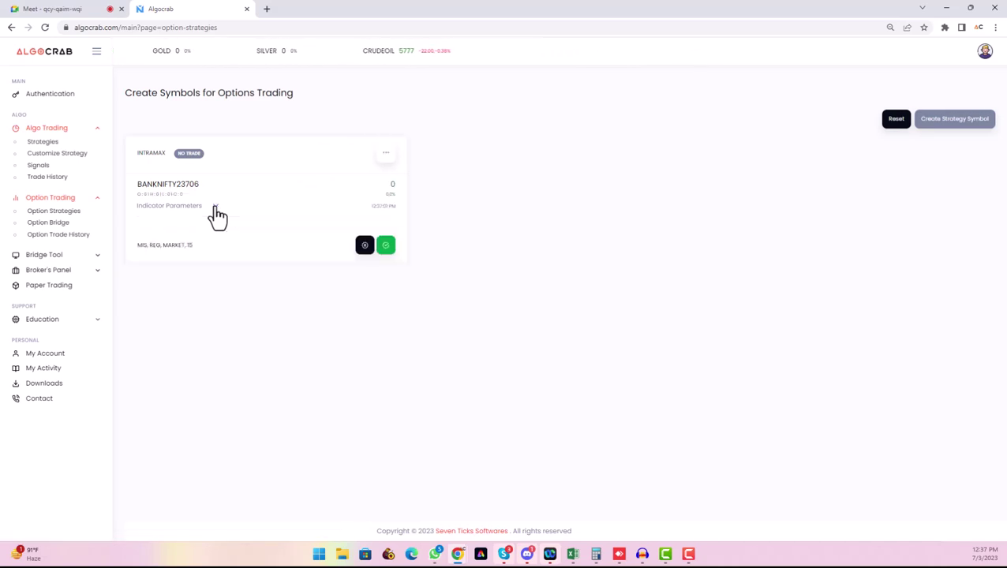
{"action": "left_click", "coordinate": [213, 206]}
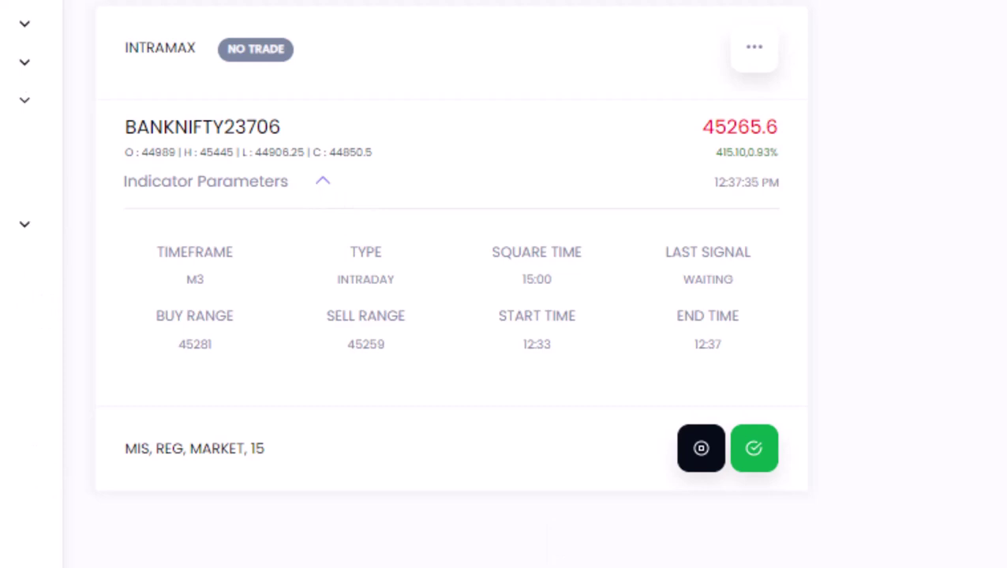
{"action": "left_click", "coordinate": [58, 153]}
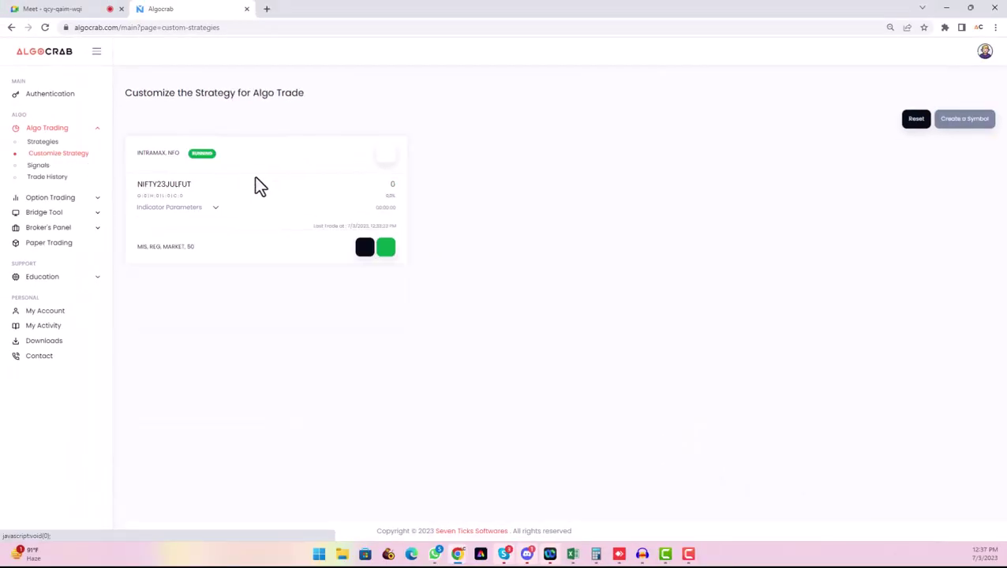
{"action": "left_click", "coordinate": [215, 209]}
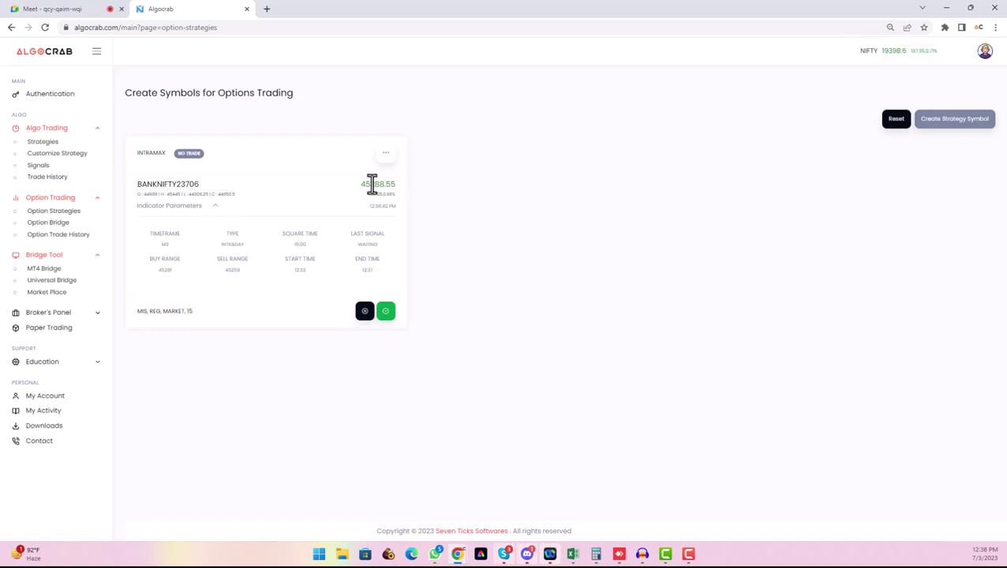
Reload the option strategies and examine the BANKNIFTY symbol's entry, target and stoploss, then compare with the customized NIFTY23JULFUT symbol.
{"action": "left_click", "coordinate": [45, 27]}
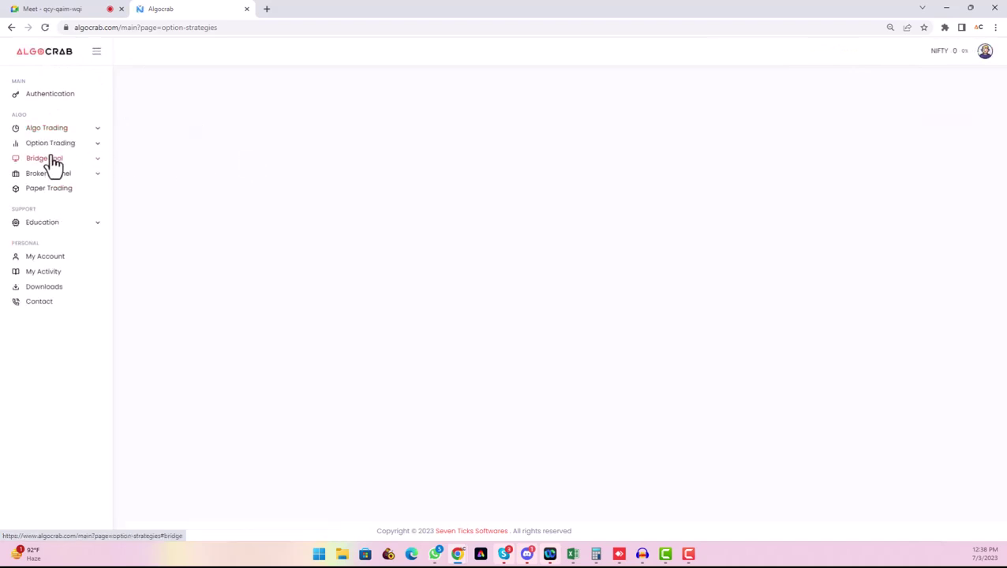
{"action": "left_click", "coordinate": [52, 143]}
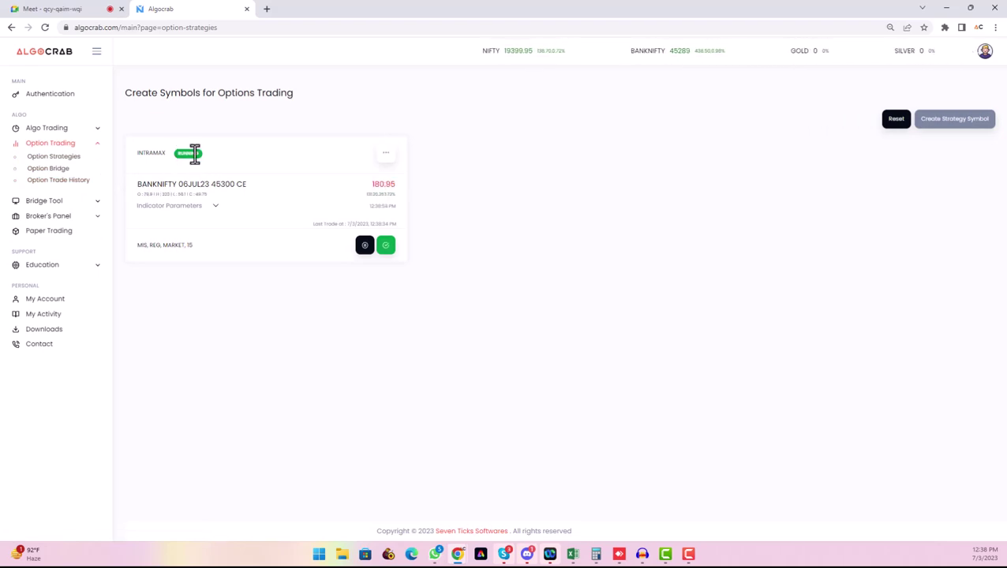
{"action": "left_click", "coordinate": [215, 207]}
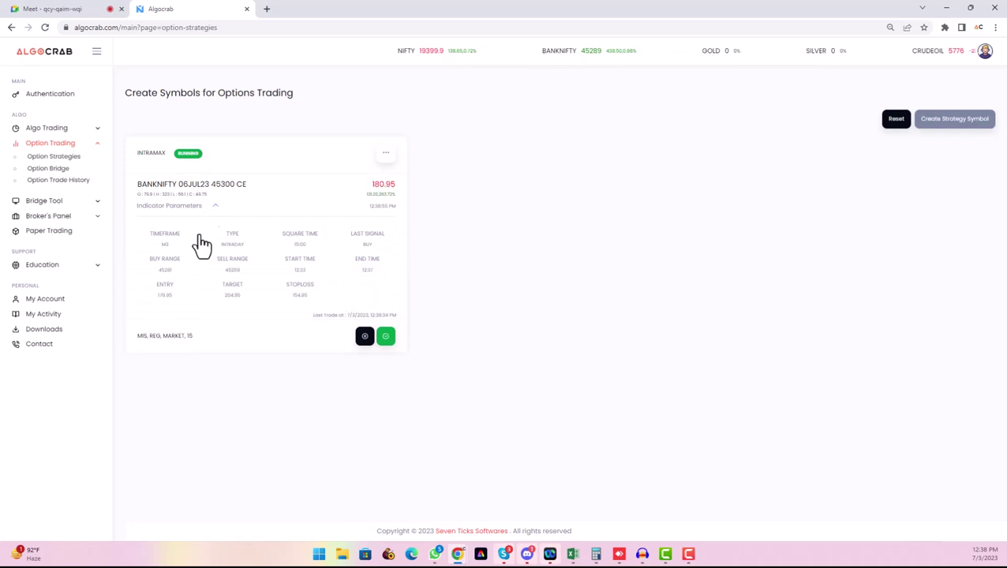
{"action": "double_click", "coordinate": [158, 296]}
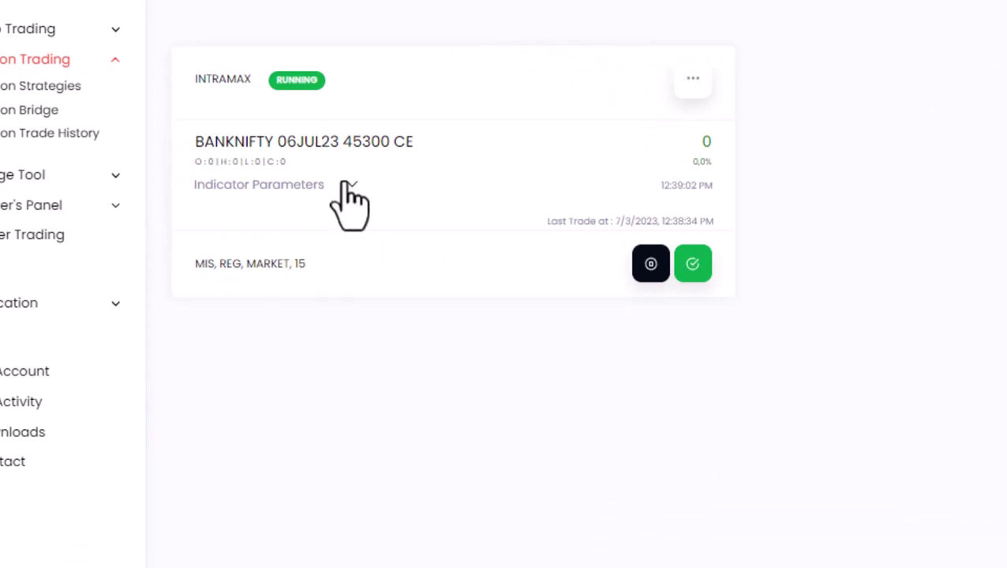
{"action": "left_click", "coordinate": [348, 187]}
{"action": "left_click_drag", "start_coordinate": [506, 365], "coordinate": [553, 386]}
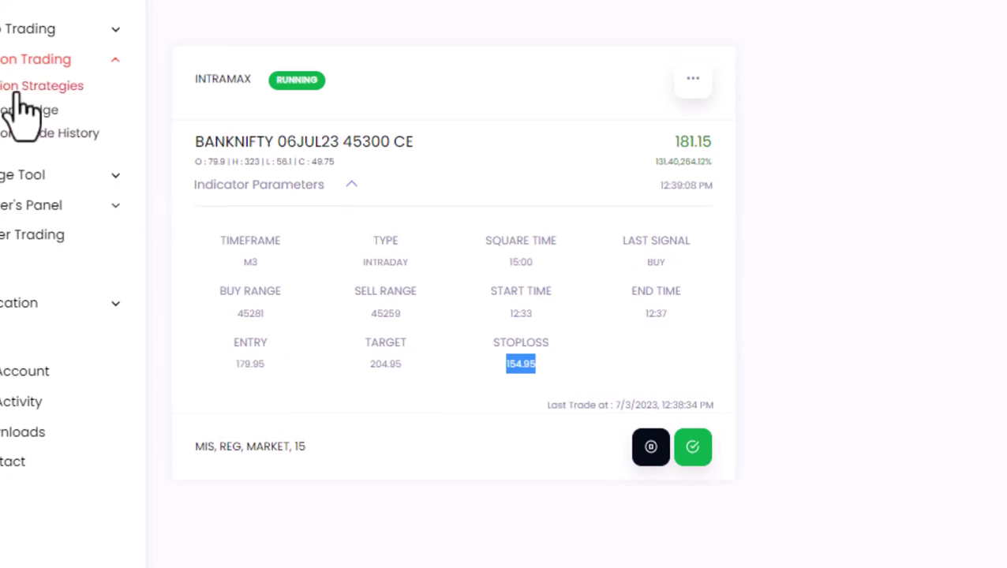
{"action": "left_click", "coordinate": [22, 32]}
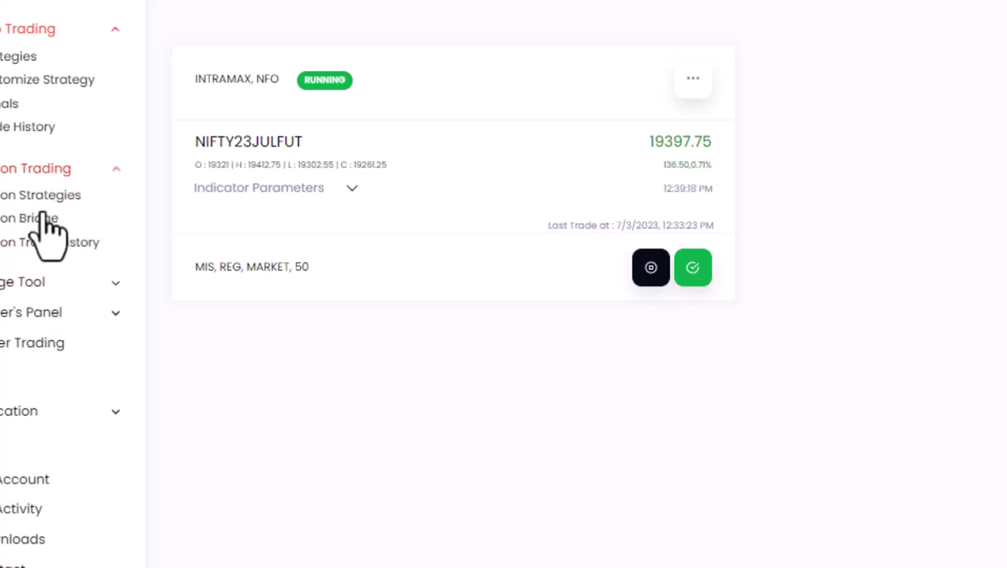
{"action": "left_click", "coordinate": [39, 198]}
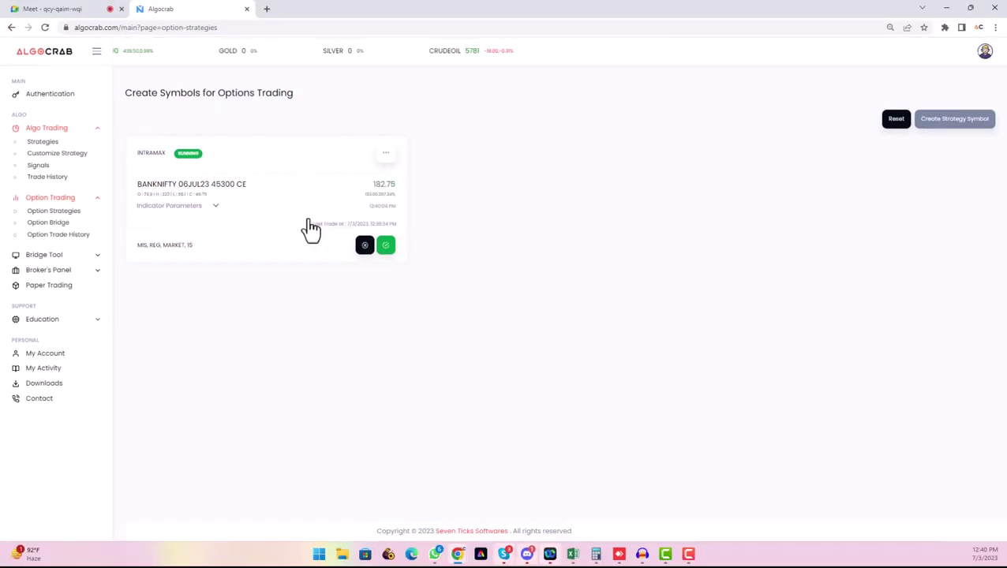
{"action": "left_click", "coordinate": [48, 258]}
{"action": "left_click", "coordinate": [48, 260]}
{"action": "left_click", "coordinate": [49, 272]}
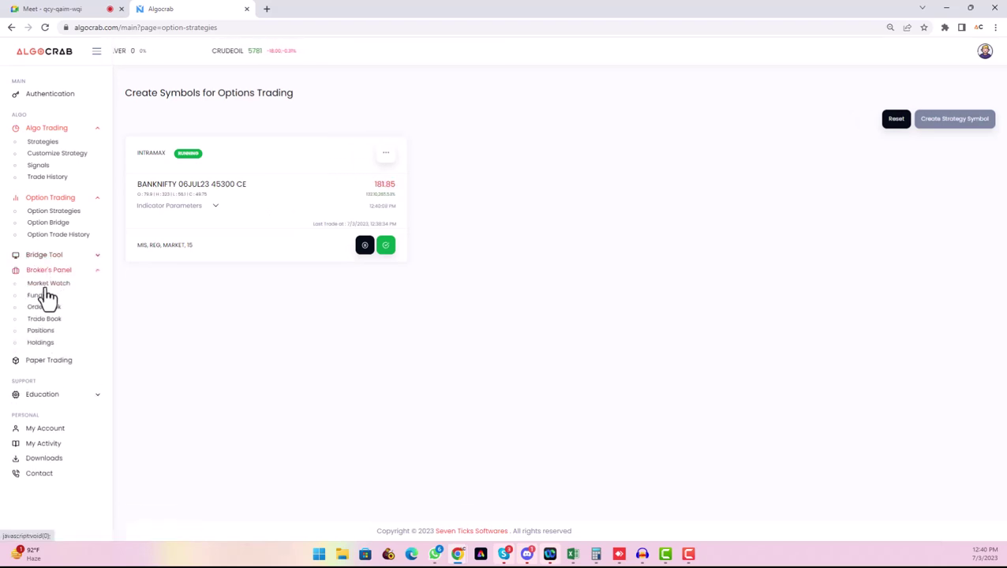
{"action": "left_click", "coordinate": [45, 308]}
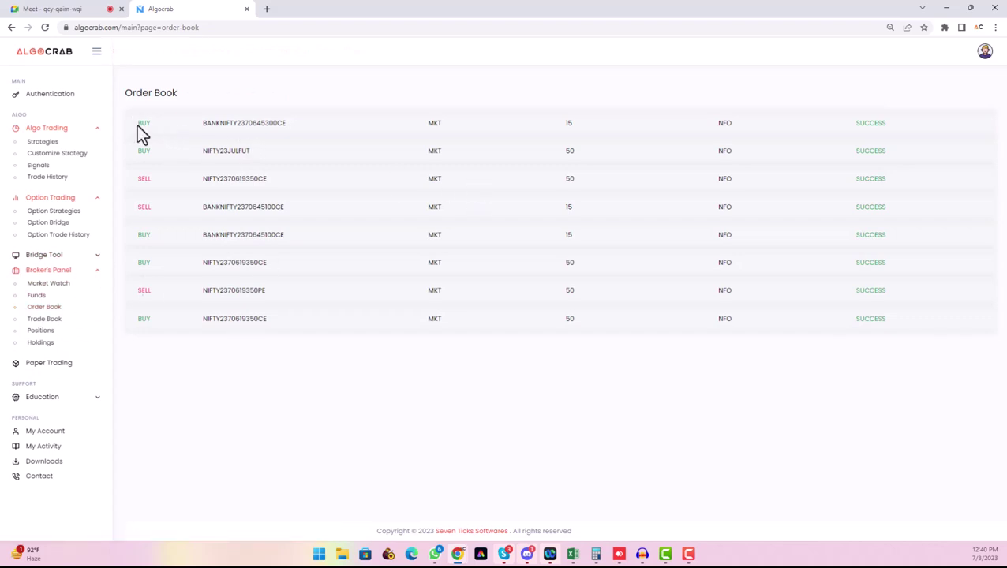
{"action": "left_click_drag", "start_coordinate": [136, 121], "coordinate": [273, 156]}
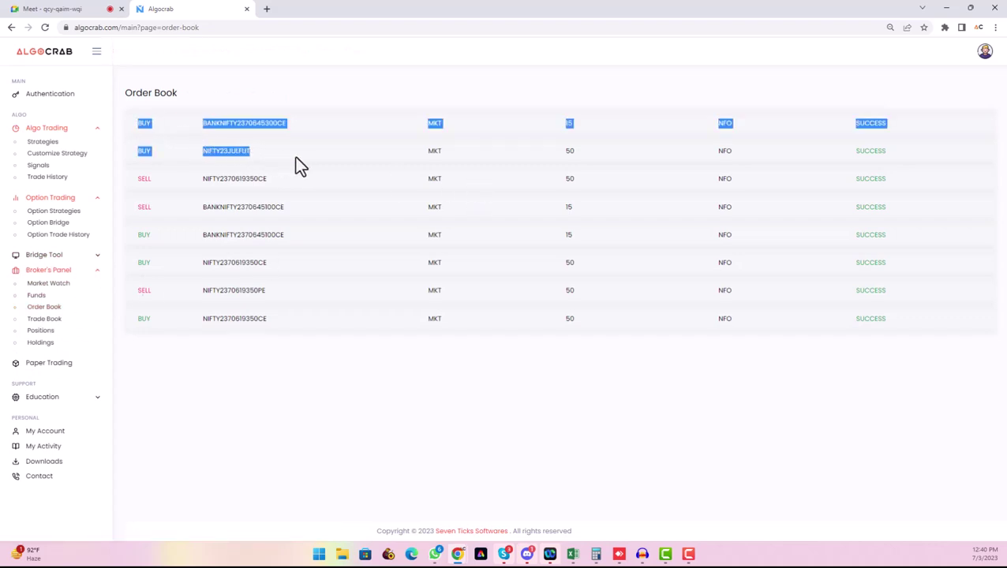
{"action": "left_click_drag", "start_coordinate": [765, 158], "coordinate": [883, 157]}
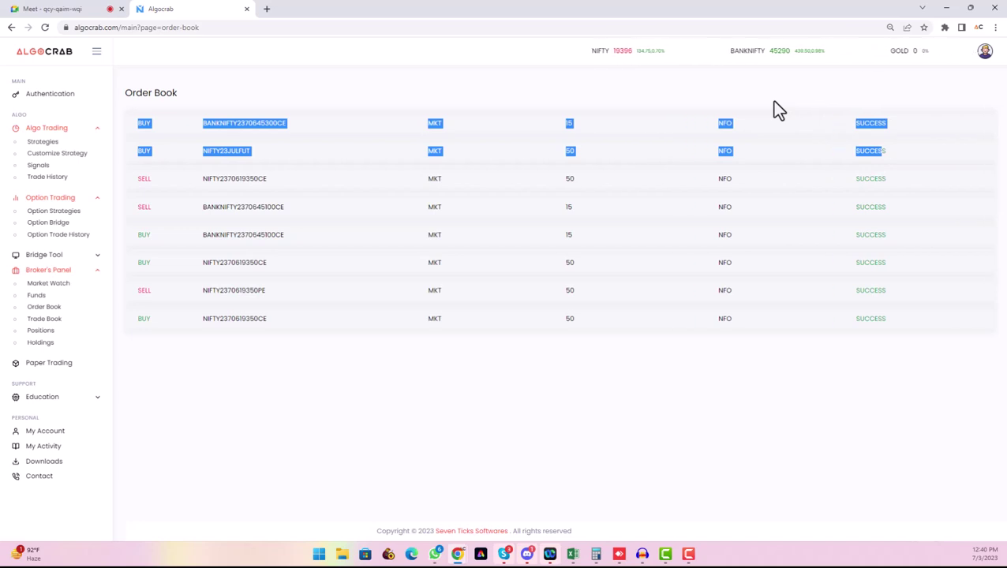
Open the Alice Blue ANT Web site, ant.aliceblueonline.com, in a new browser tab.
{"action": "left_click", "coordinate": [266, 10]}
{"action": "type", "text": "ant.aliceblueonline.com"}
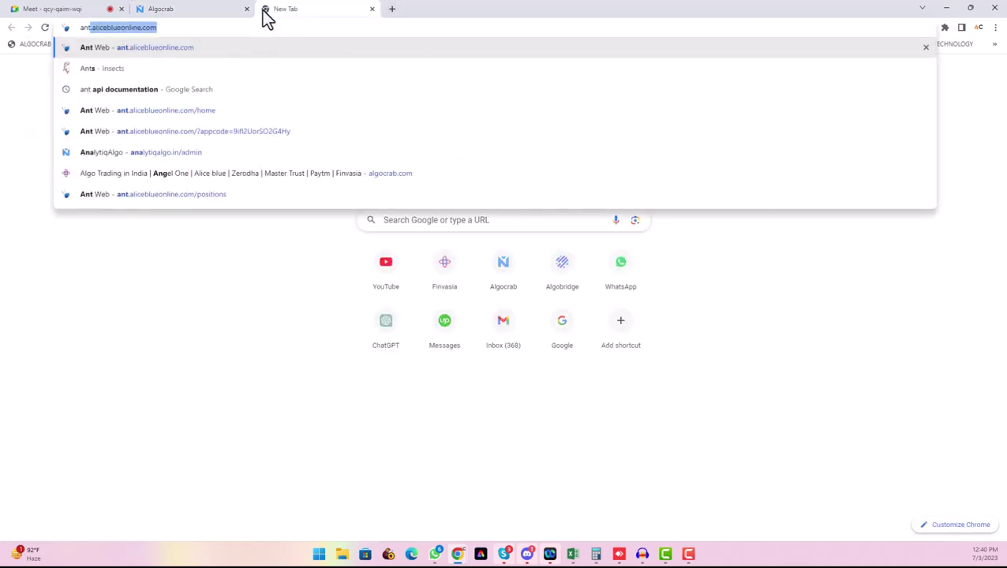
{"action": "key", "text": "Return"}
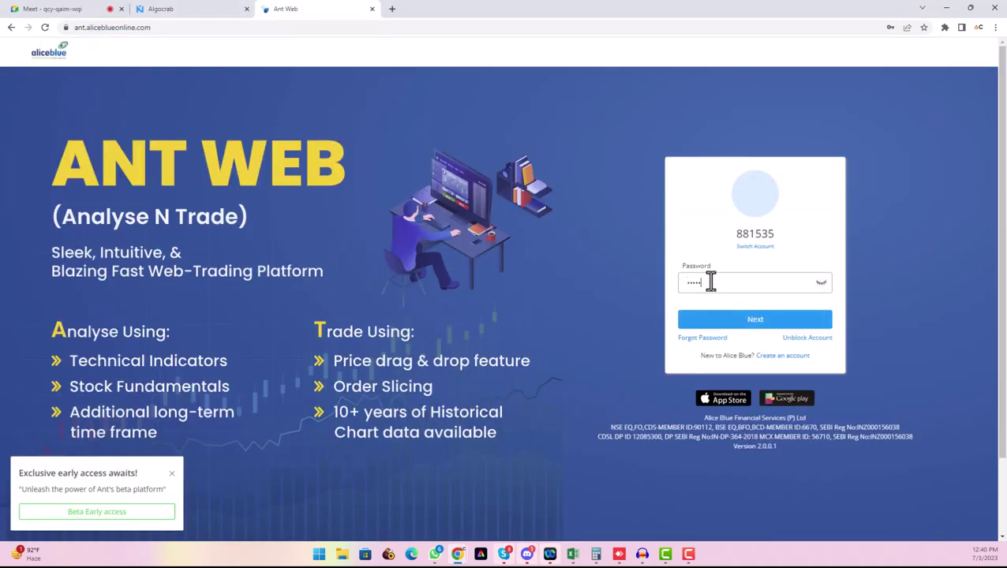
Log in to the broker account with the account password and TOTP code, and accept the derivatives risk disclosure.
{"action": "key", "text": "Return"}
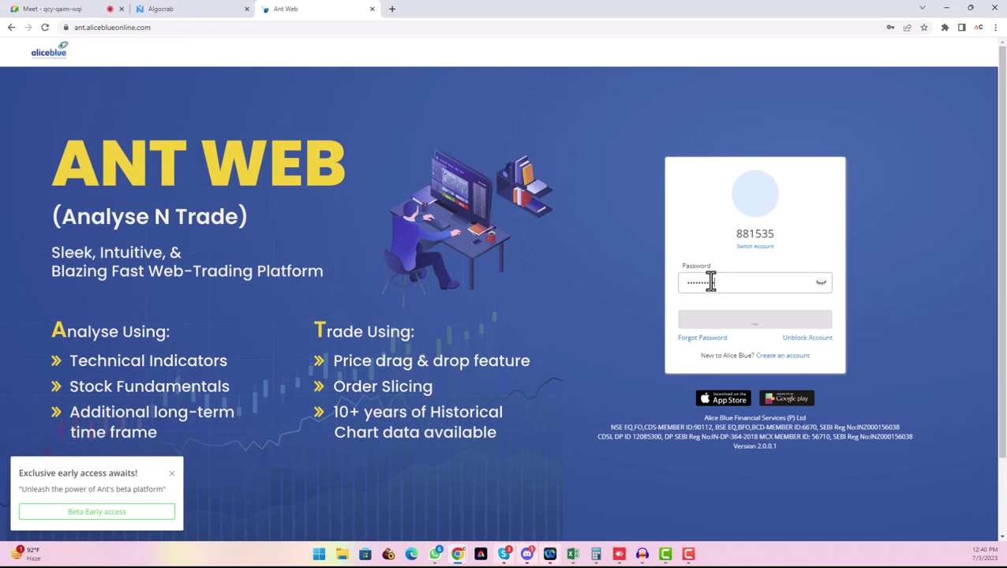
{"action": "type", "text": "0"}
{"action": "key", "text": "Return"}
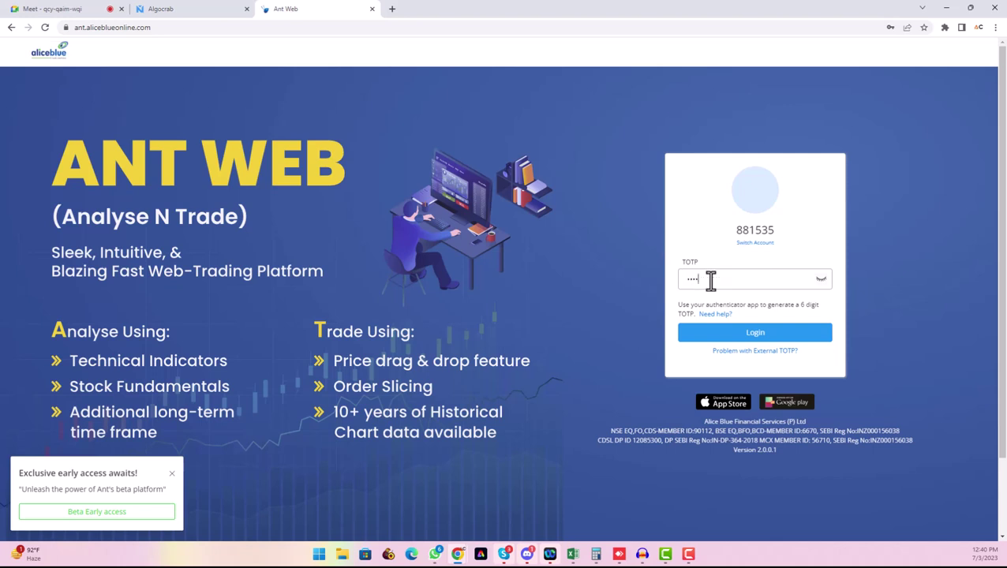
{"action": "left_click", "coordinate": [722, 337]}
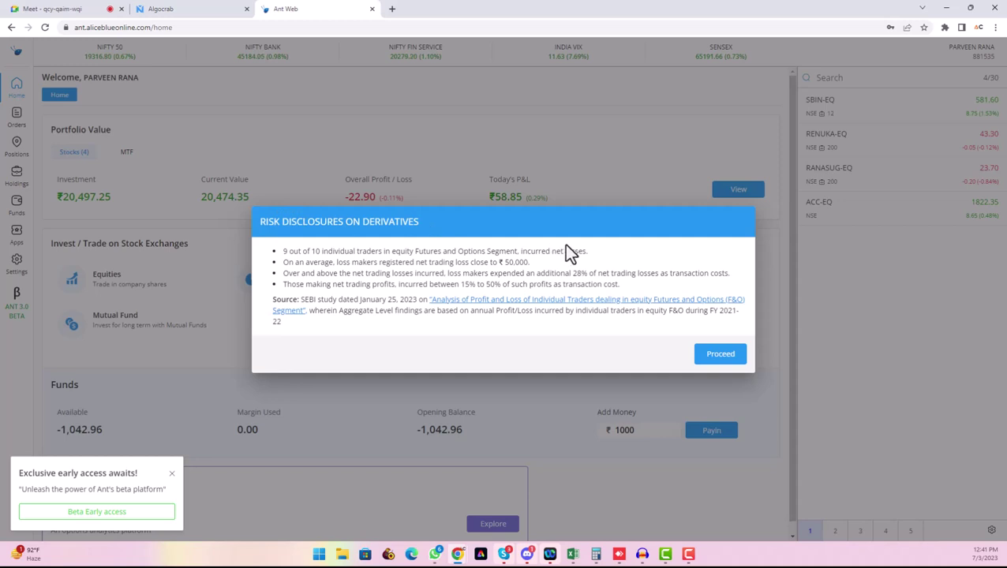
{"action": "left_click", "coordinate": [720, 357]}
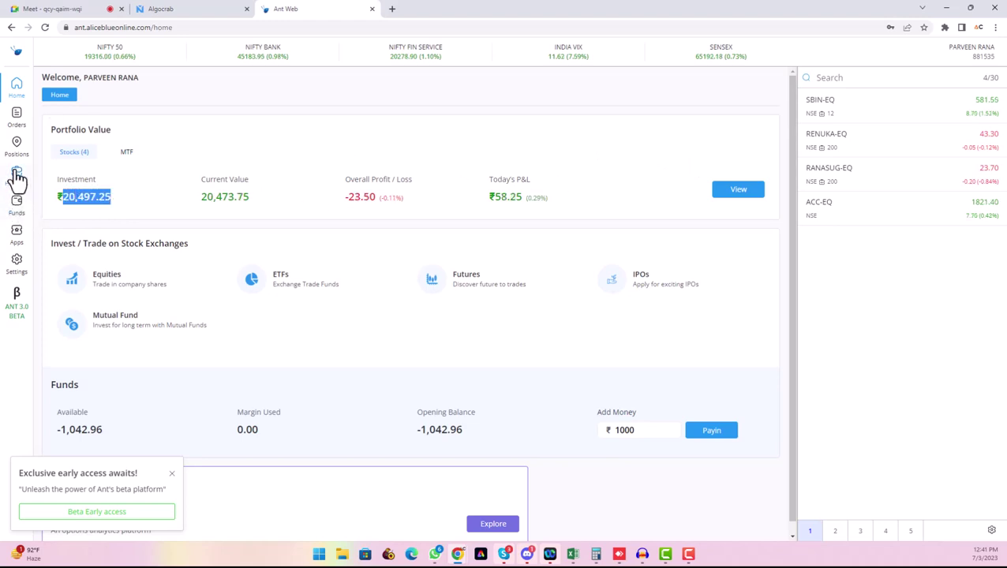
View the executed orders in ANT Web and highlight the BANKNIFTY 45300 CE and NIFTY 27JUL FUT entries.
{"action": "left_click", "coordinate": [16, 120]}
{"action": "left_click", "coordinate": [116, 96]}
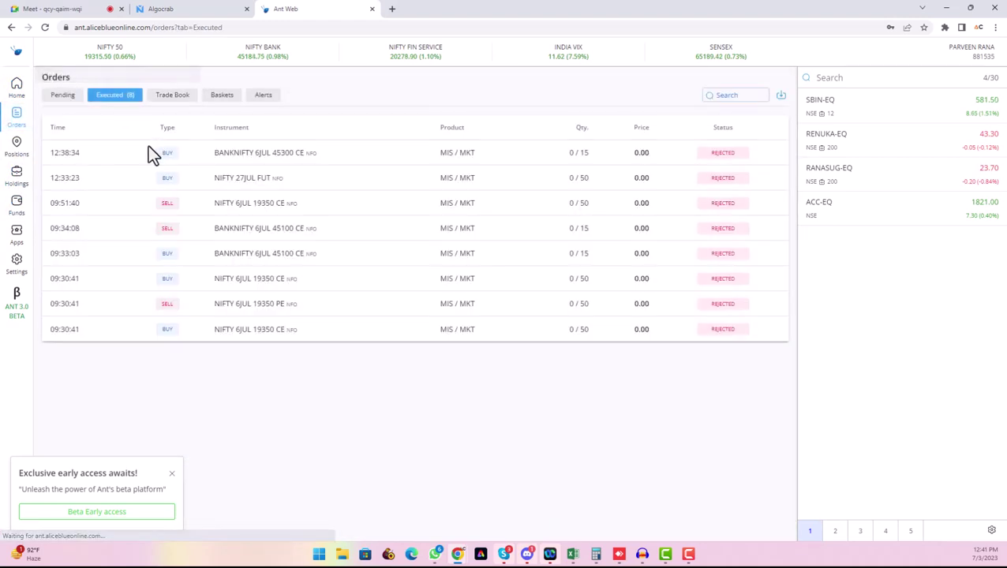
{"action": "left_click_drag", "start_coordinate": [50, 153], "coordinate": [597, 186]}
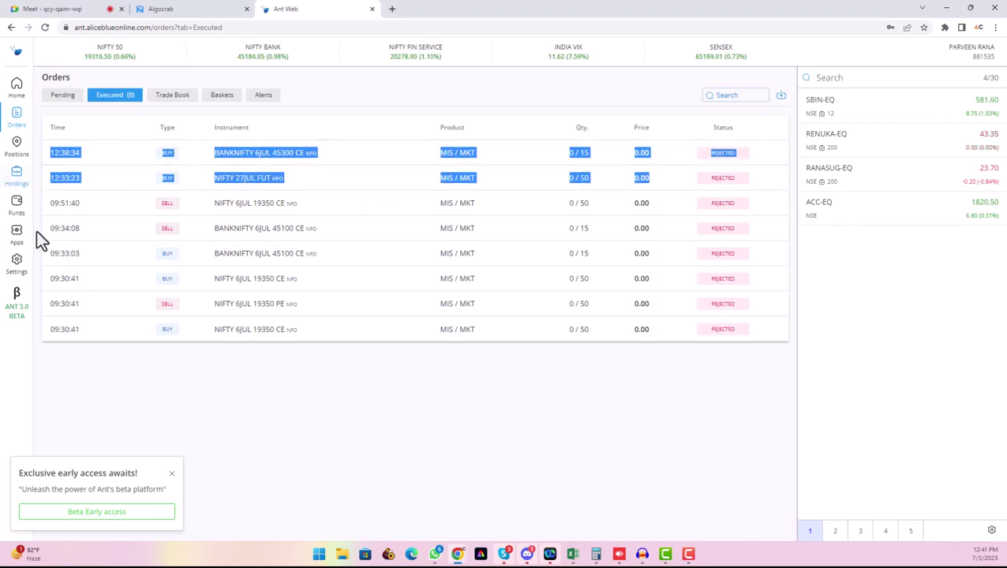
Look through the broker account's positions under the F&O, MCX and All filters.
{"action": "left_click", "coordinate": [17, 151]}
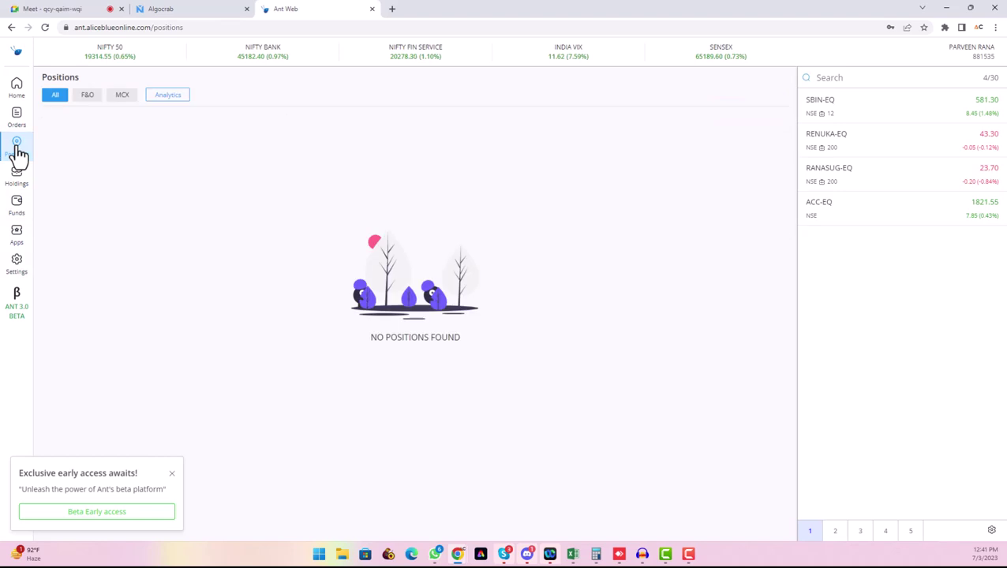
{"action": "left_click", "coordinate": [87, 95]}
{"action": "left_click", "coordinate": [122, 94]}
{"action": "left_click", "coordinate": [55, 95]}
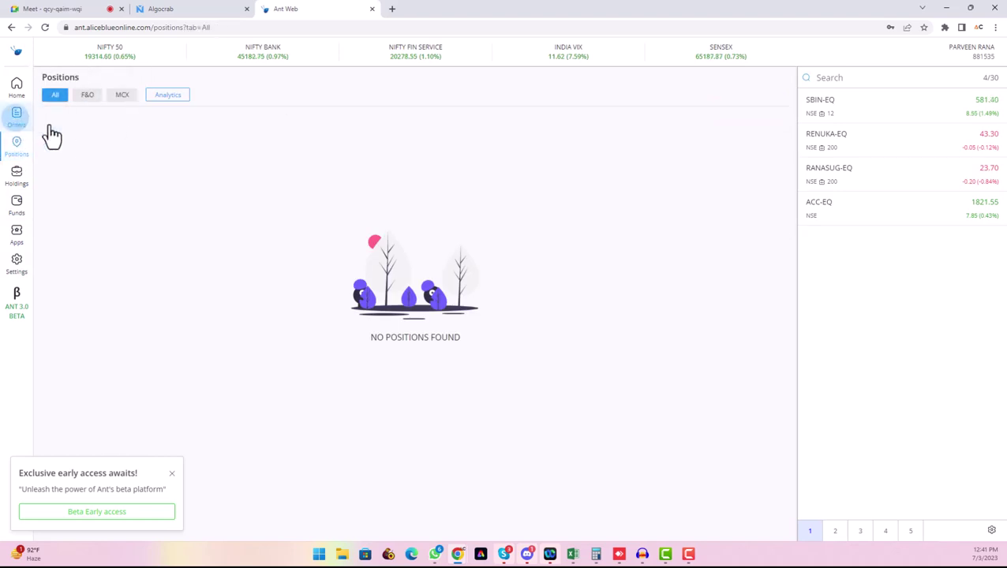
Inspect the BANKNIFTY order's status details in ANT Web and compare them with the order statuses in AlgoCrab's order book.
{"action": "left_click", "coordinate": [16, 117]}
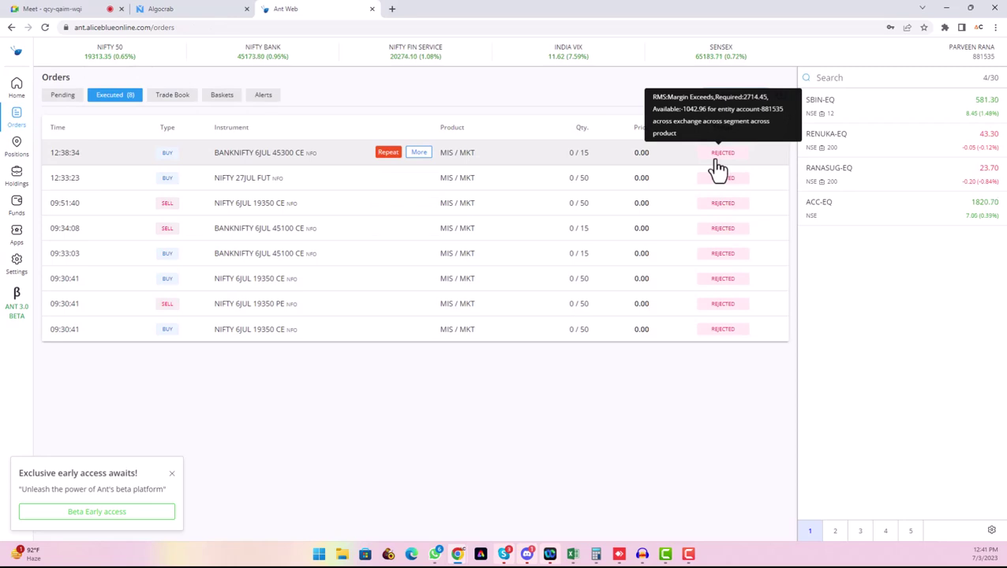
{"action": "left_click", "coordinate": [173, 13]}
{"action": "mouse_move", "coordinate": [870, 154]}
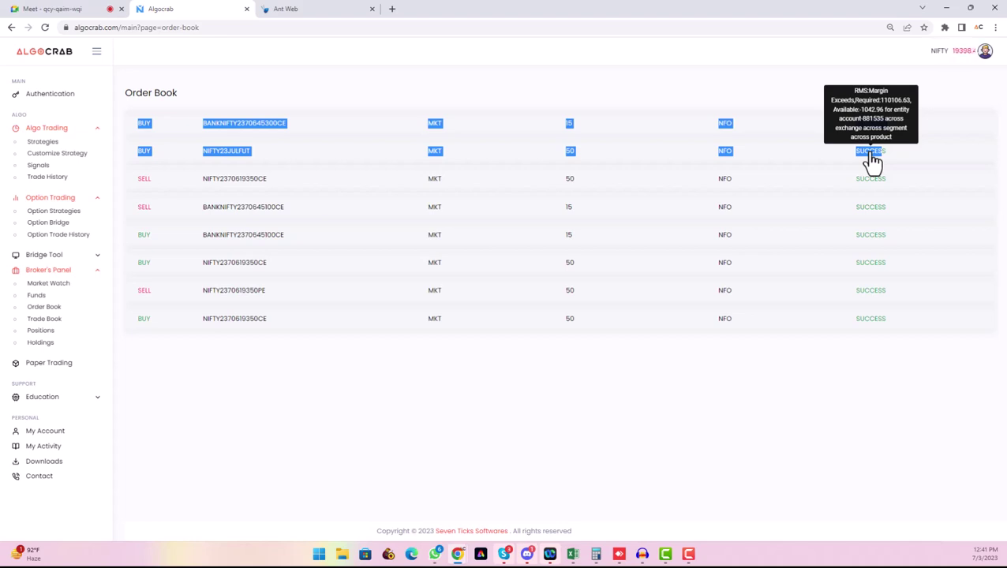
{"action": "left_click_drag", "start_coordinate": [872, 160], "coordinate": [881, 153]}
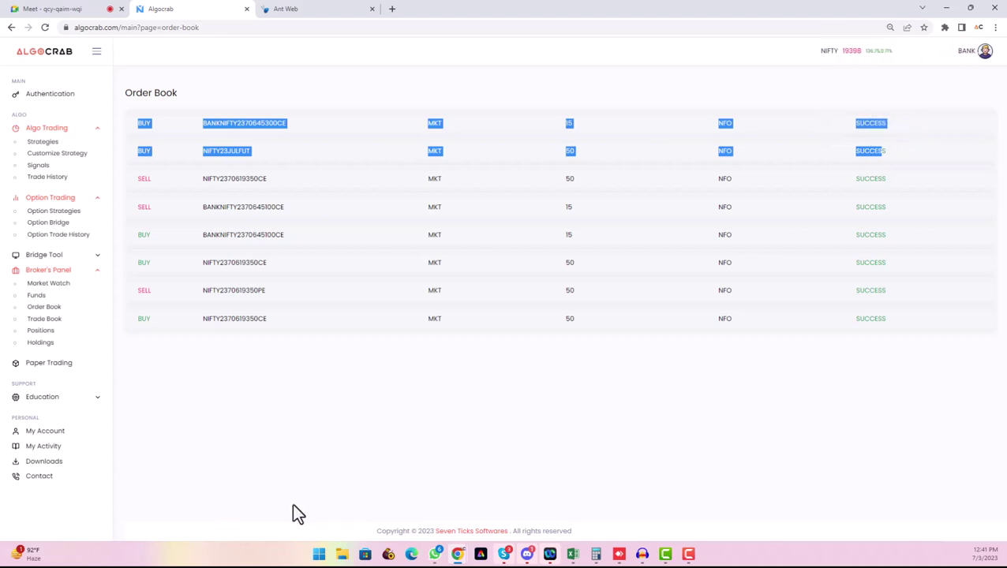
Revisit the customized NIFTY23JULFUT strategy and open the algo trading signals.
{"action": "left_click", "coordinate": [59, 154]}
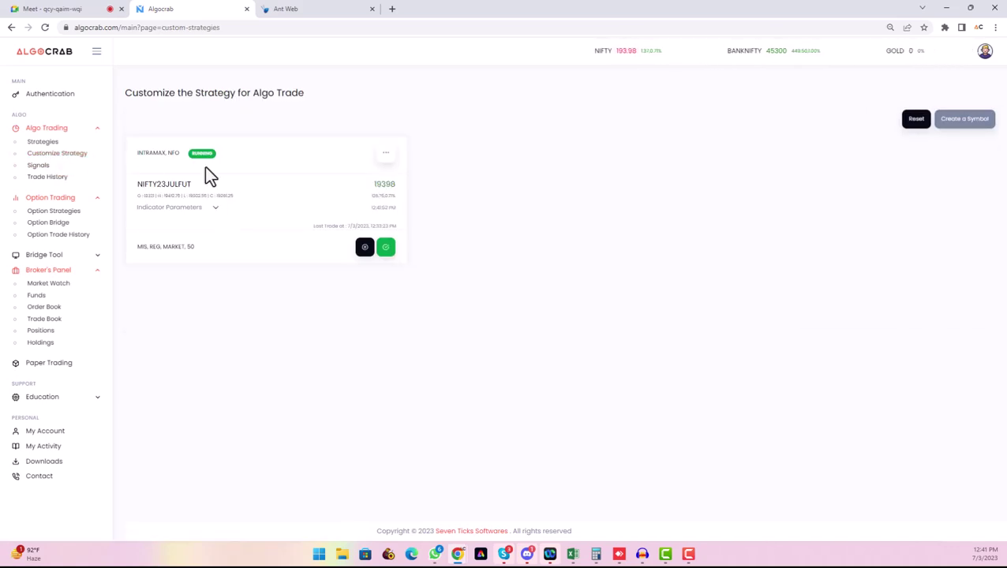
{"action": "left_click", "coordinate": [36, 166]}
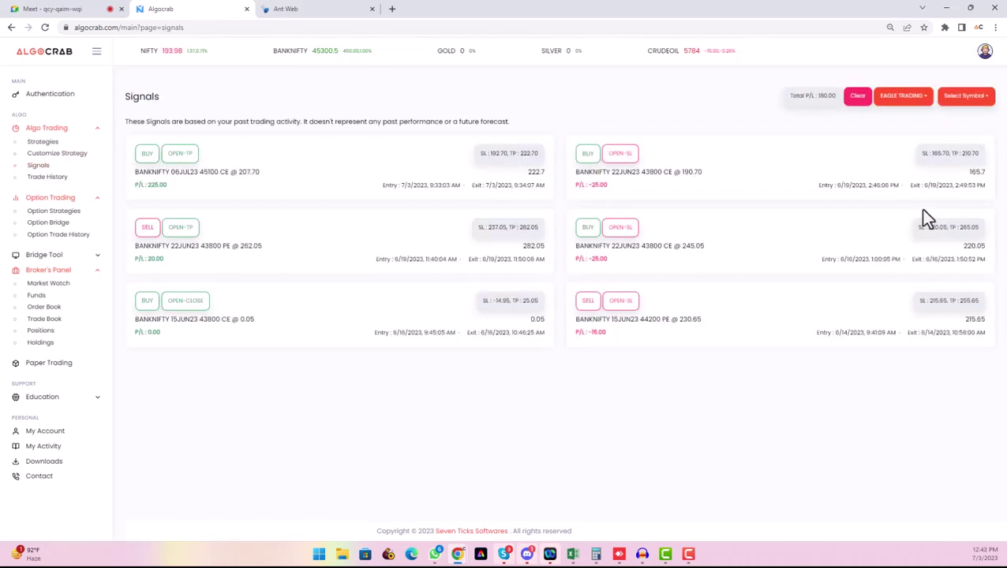